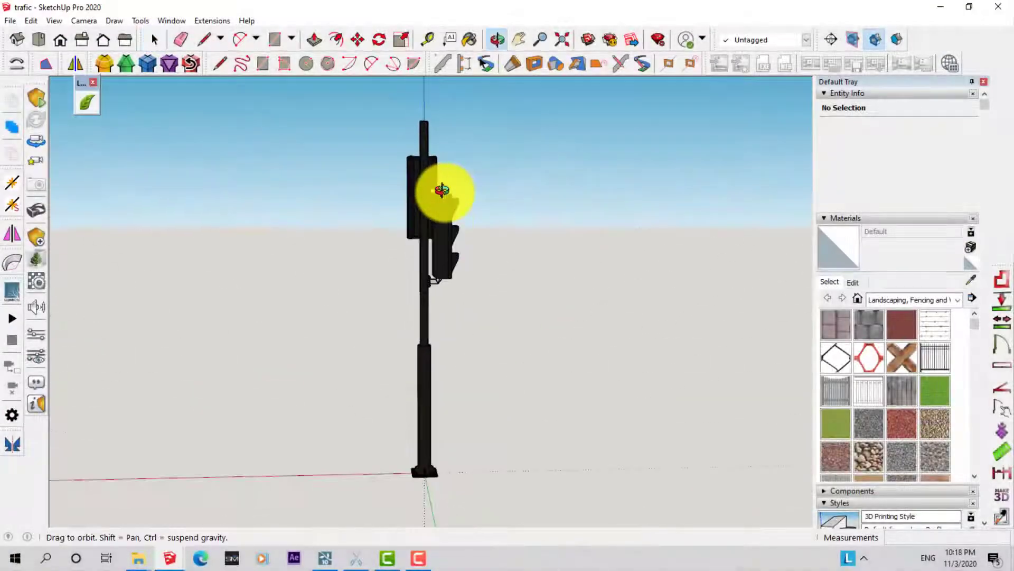
Orbit and zoom in on the traffic light's red, yellow and green lenses, then minimize SketchUp.
{"action": "left_click_drag", "start_coordinate": [443, 190], "coordinate": [441, 188]}
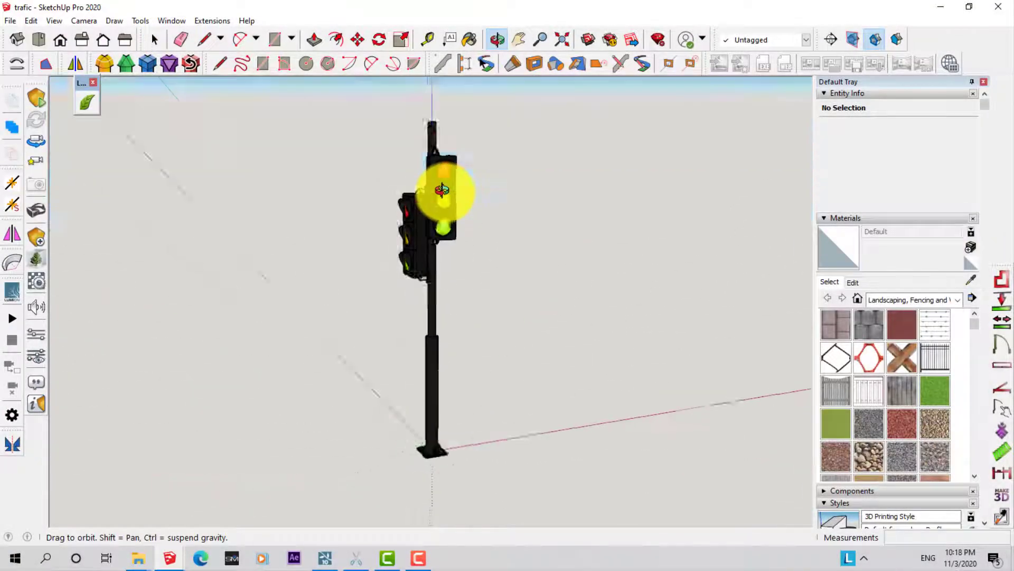
{"action": "key", "text": "space"}
{"action": "scroll", "coordinate": [446, 193], "scroll_direction": "up", "scroll_amount": 5}
{"action": "scroll", "coordinate": [454, 187], "scroll_direction": "up", "scroll_amount": 3}
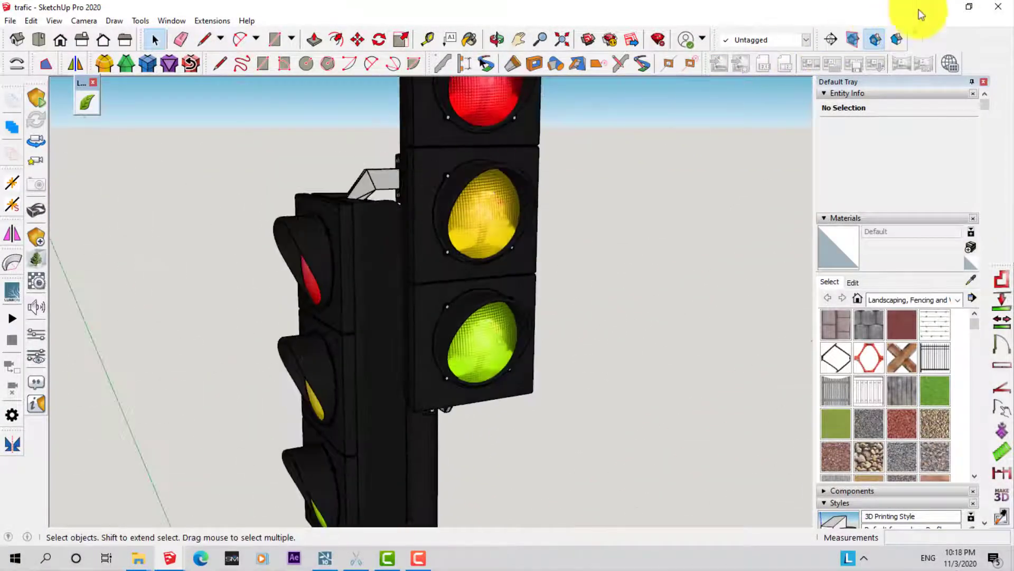
{"action": "left_click", "coordinate": [941, 6]}
{"action": "mouse_move", "coordinate": [138, 558]}
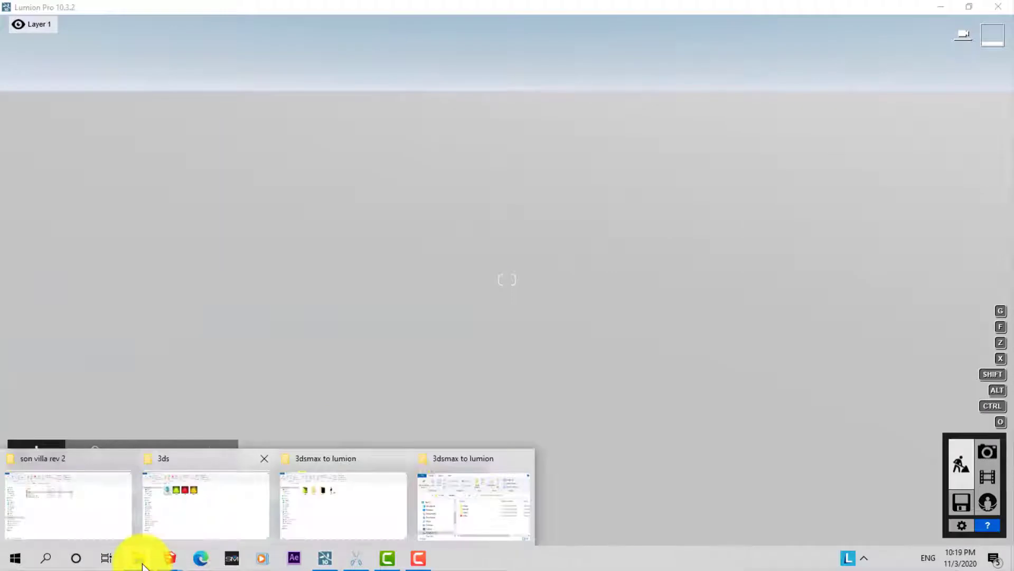
Preview the Lime_green, Lime_red and Lime_yellow textures in the maps folder, then start Camtasia beside them.
{"action": "left_click", "coordinate": [362, 498]}
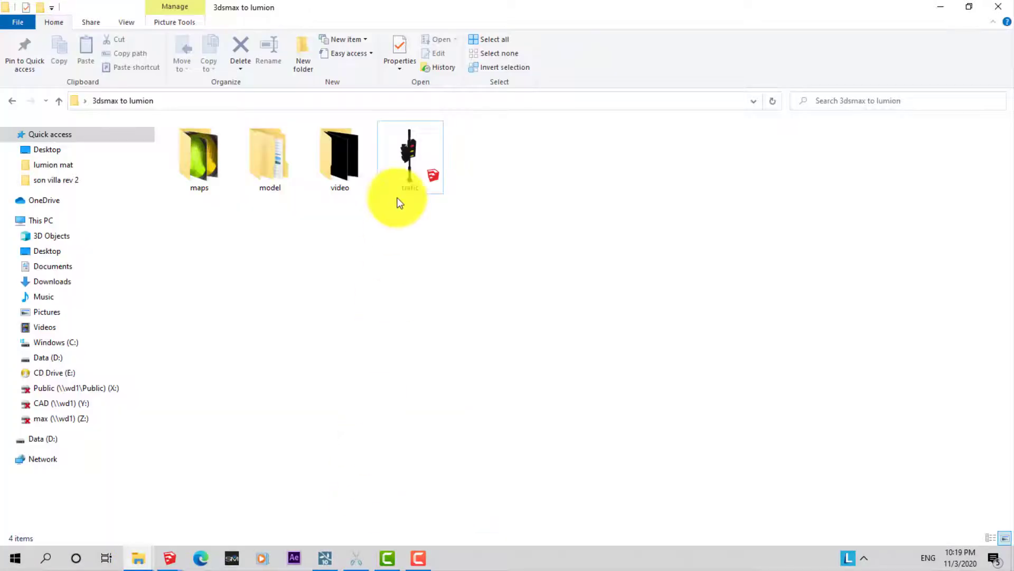
{"action": "double_click", "coordinate": [202, 158]}
{"action": "double_click", "coordinate": [202, 158]}
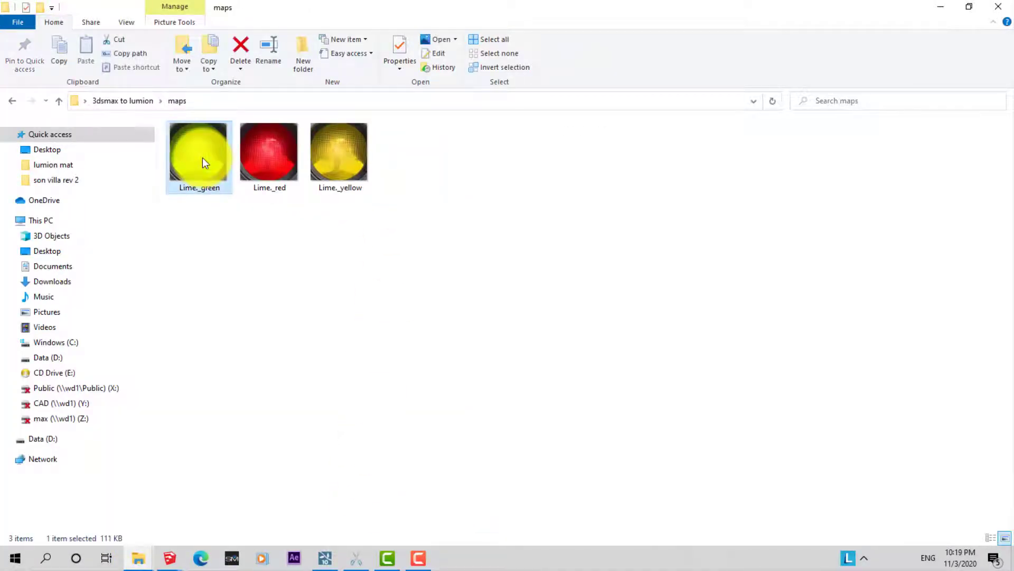
{"action": "key", "text": "Right"}
{"action": "key", "text": "Right"}
{"action": "left_click", "coordinate": [1000, 10]}
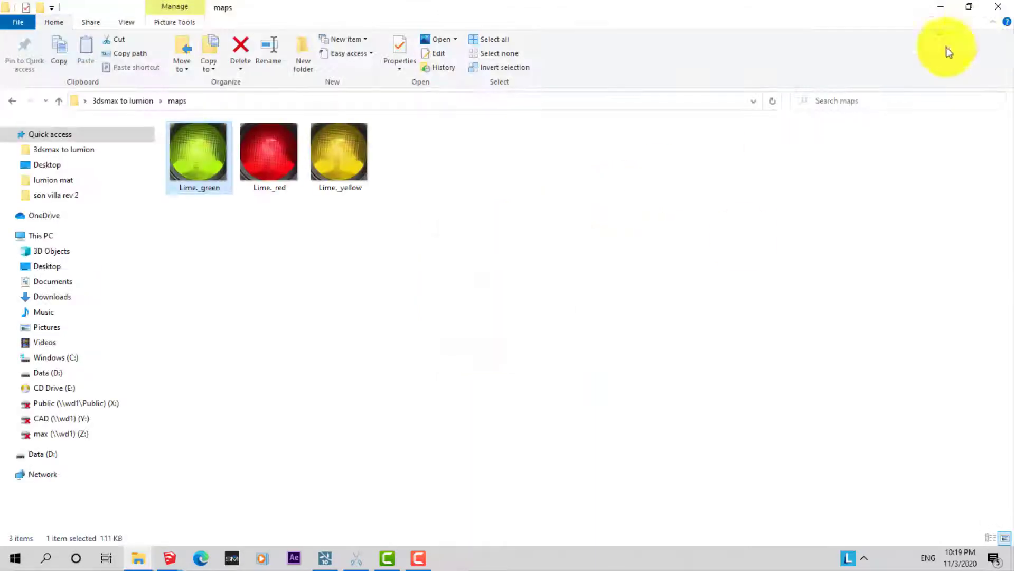
{"action": "left_click", "coordinate": [387, 557]}
{"action": "left_click_drag", "start_coordinate": [257, 7], "coordinate": [544, 65]}
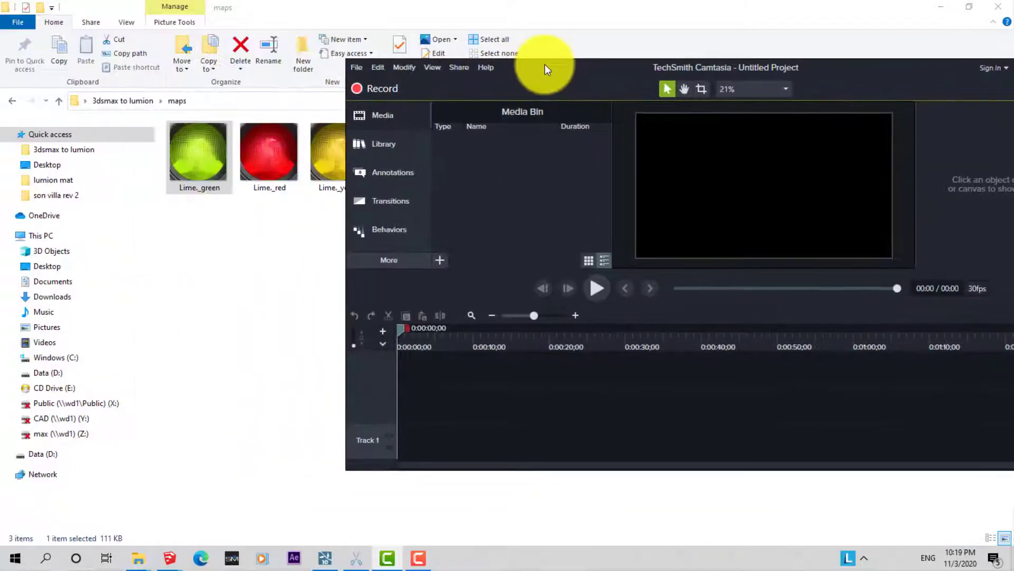
Drag the green, red and yellow lens images from Explorer onto Track 2.
{"action": "mouse_move", "coordinate": [332, 218]}
{"action": "left_mouse_down"}
{"action": "mouse_move", "coordinate": [202, 161]}
{"action": "mouse_move", "coordinate": [458, 423]}
{"action": "mouse_move", "coordinate": [430, 397]}
{"action": "left_mouse_up"}
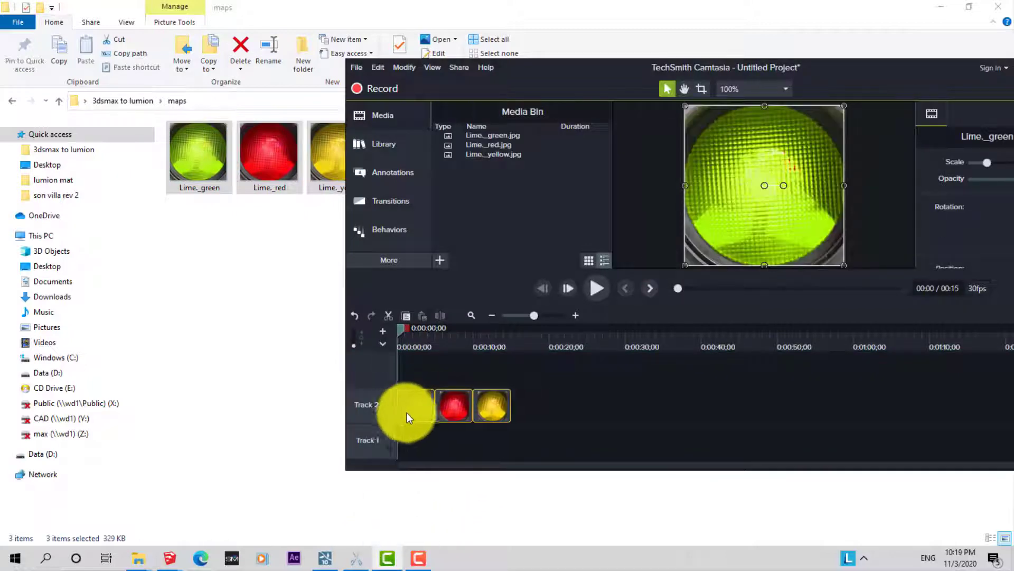
{"action": "left_click", "coordinate": [542, 395]}
{"action": "left_click", "coordinate": [395, 201]}
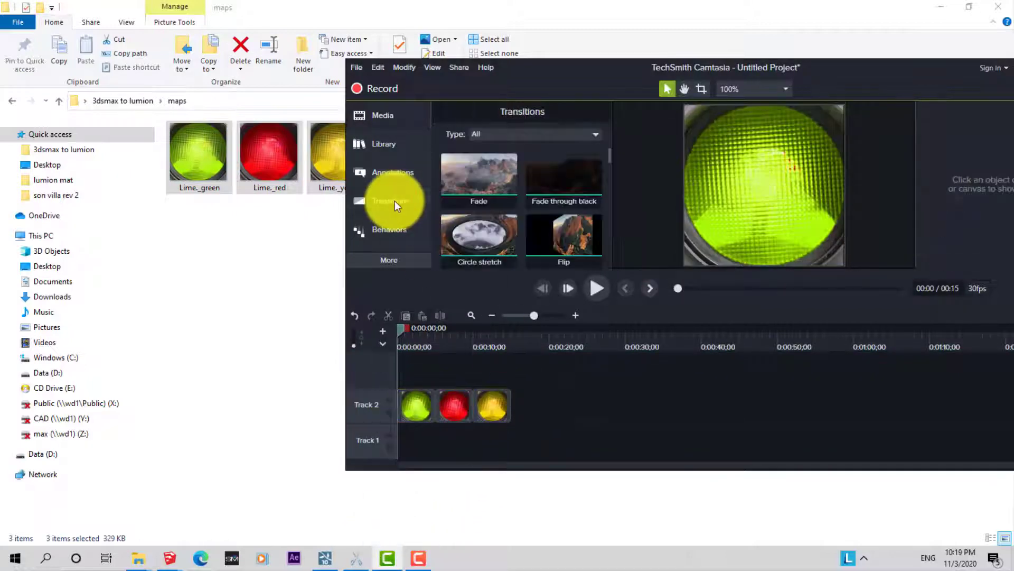
{"action": "scroll", "coordinate": [395, 201], "scroll_direction": "down", "scroll_amount": 1}
Place white ABC text callouts on Track 1 beneath the lens images.
{"action": "left_click", "coordinate": [401, 169]}
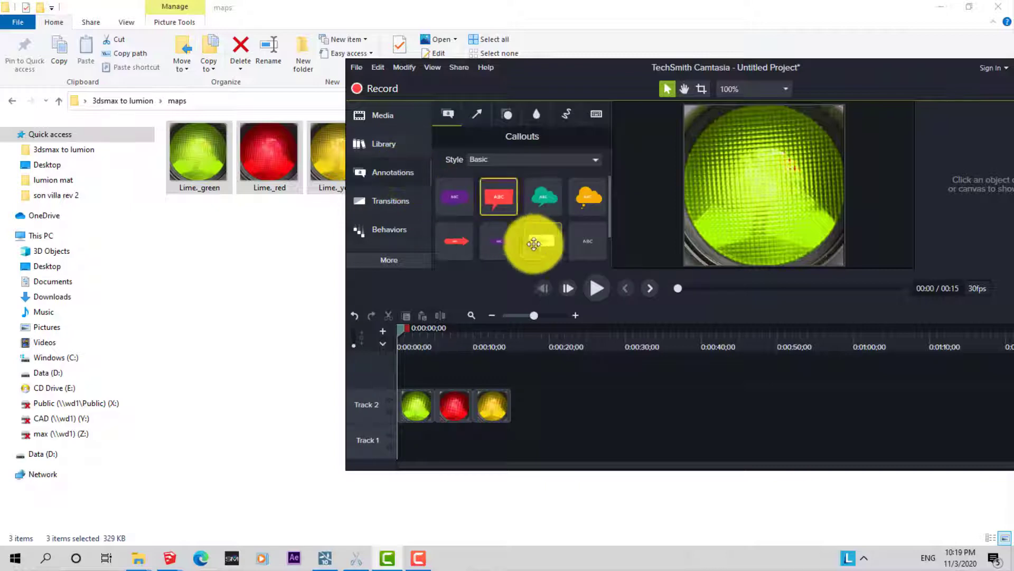
{"action": "mouse_move", "coordinate": [533, 243]}
{"action": "left_mouse_down"}
{"action": "mouse_move", "coordinate": [509, 441]}
{"action": "mouse_move", "coordinate": [392, 442]}
{"action": "left_mouse_up"}
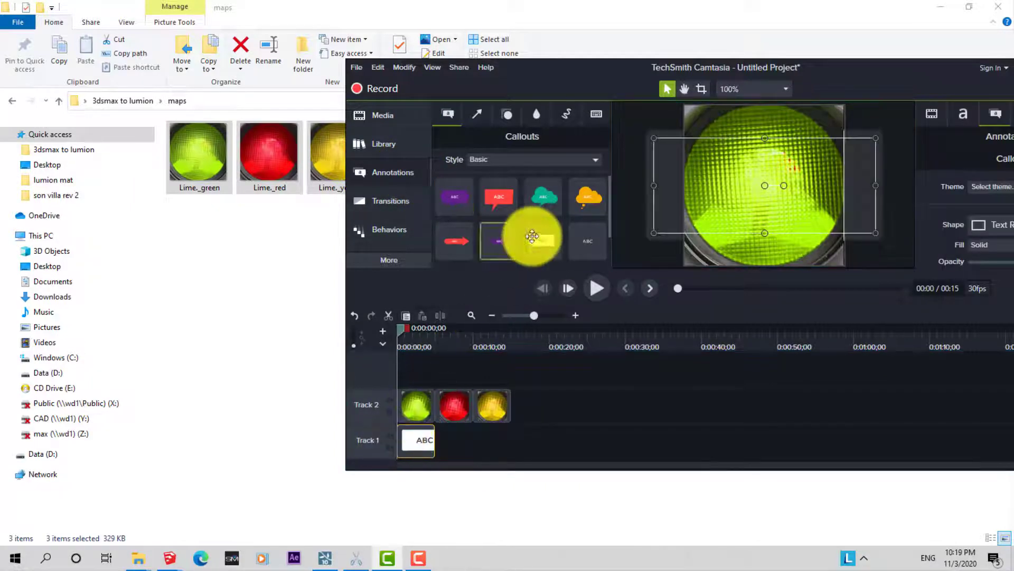
{"action": "mouse_move", "coordinate": [543, 240]}
{"action": "left_mouse_down"}
{"action": "mouse_move", "coordinate": [455, 419]}
{"action": "mouse_move", "coordinate": [462, 444]}
{"action": "mouse_move", "coordinate": [481, 441]}
{"action": "left_mouse_up"}
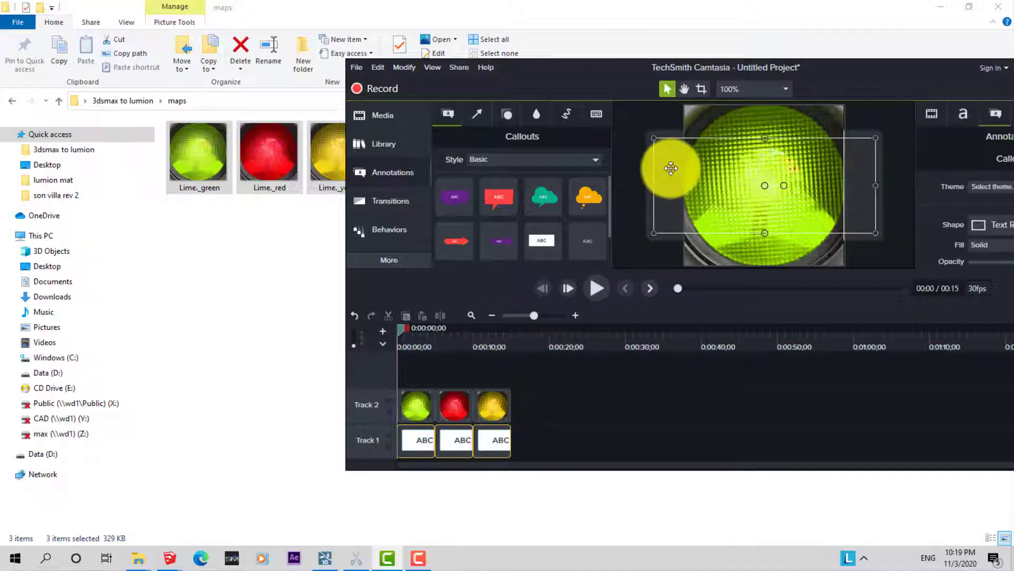
{"action": "left_click", "coordinate": [716, 175]}
{"action": "scroll", "coordinate": [716, 176], "scroll_direction": "down", "scroll_amount": 2, "text": "ctrl"}
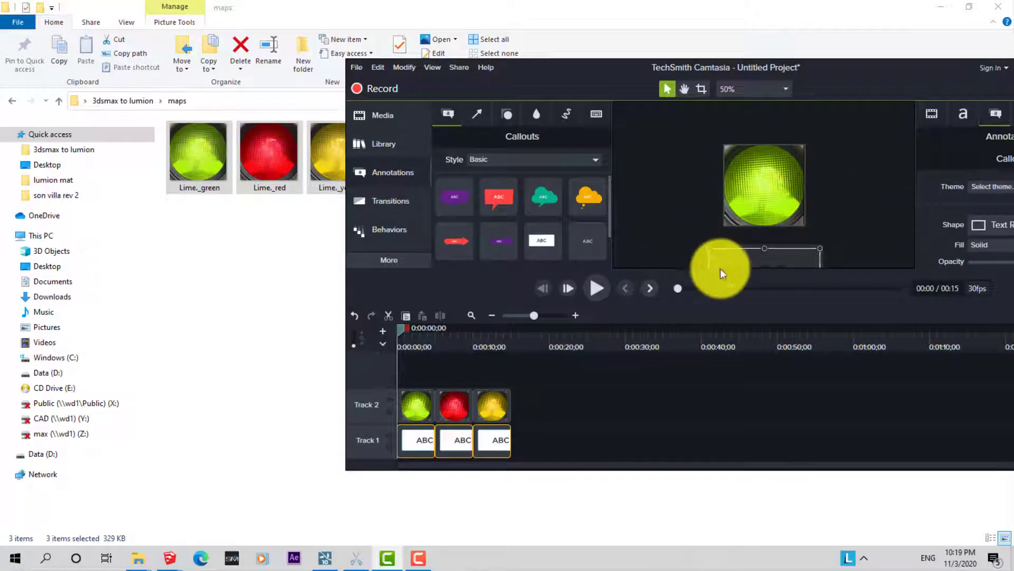
{"action": "left_click", "coordinate": [560, 396]}
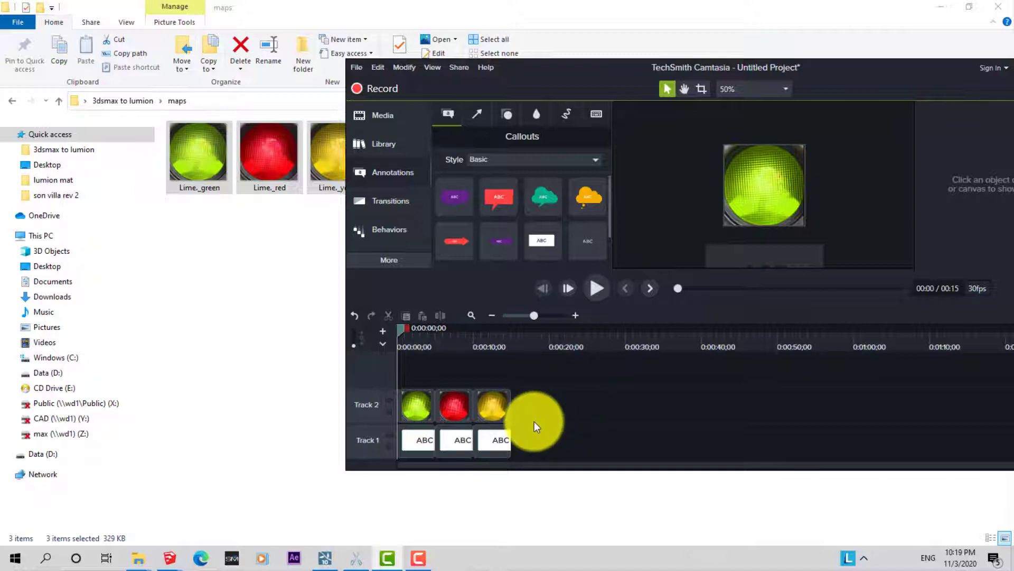
Move the red lens clip to the start of Track 2 and delete the yellow and green clips.
{"action": "left_click", "coordinate": [485, 401]}
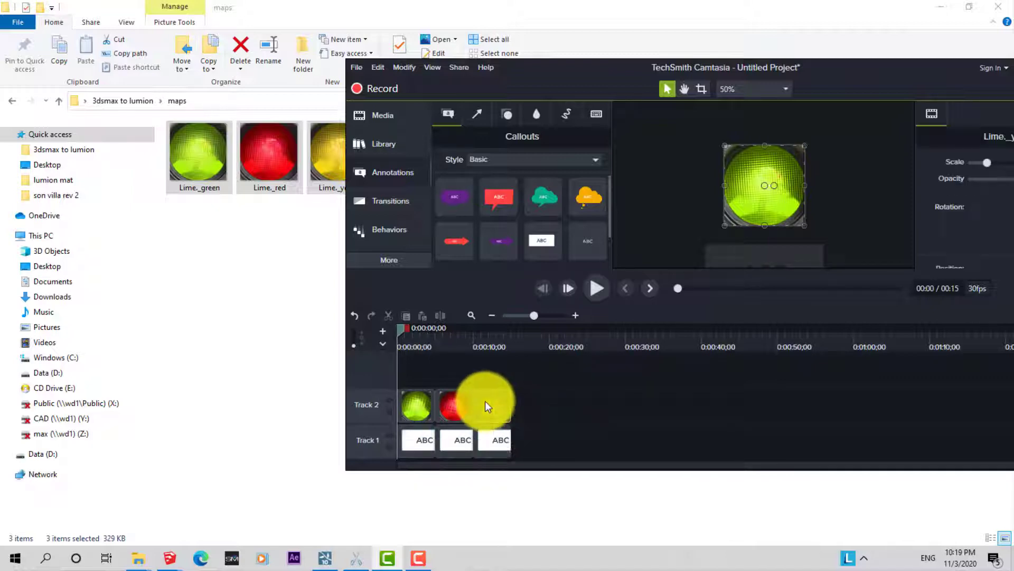
{"action": "left_click_drag", "start_coordinate": [485, 401], "coordinate": [491, 374]}
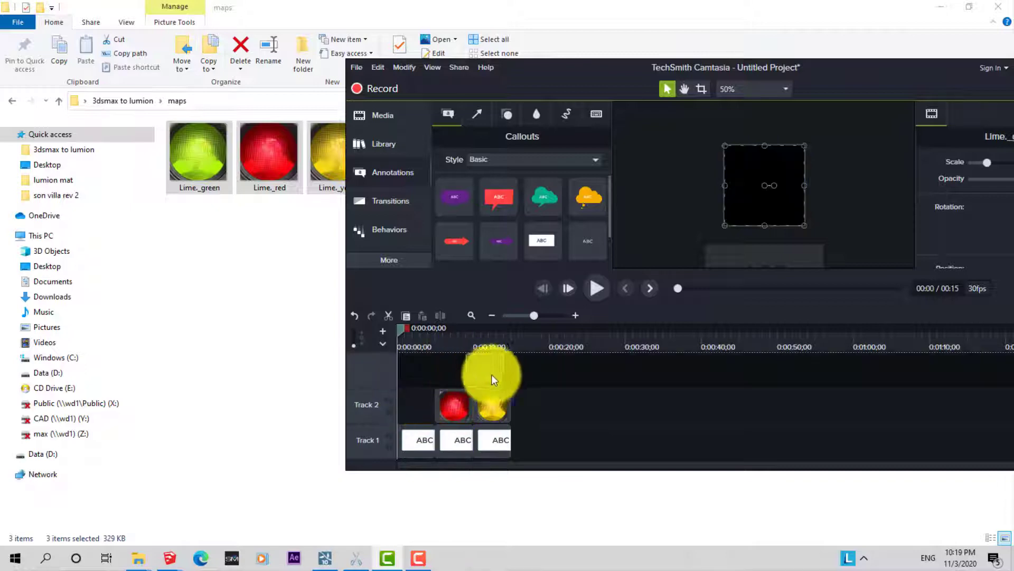
{"action": "left_click_drag", "start_coordinate": [539, 404], "coordinate": [539, 404]}
{"action": "left_click_drag", "start_coordinate": [452, 407], "coordinate": [417, 410]}
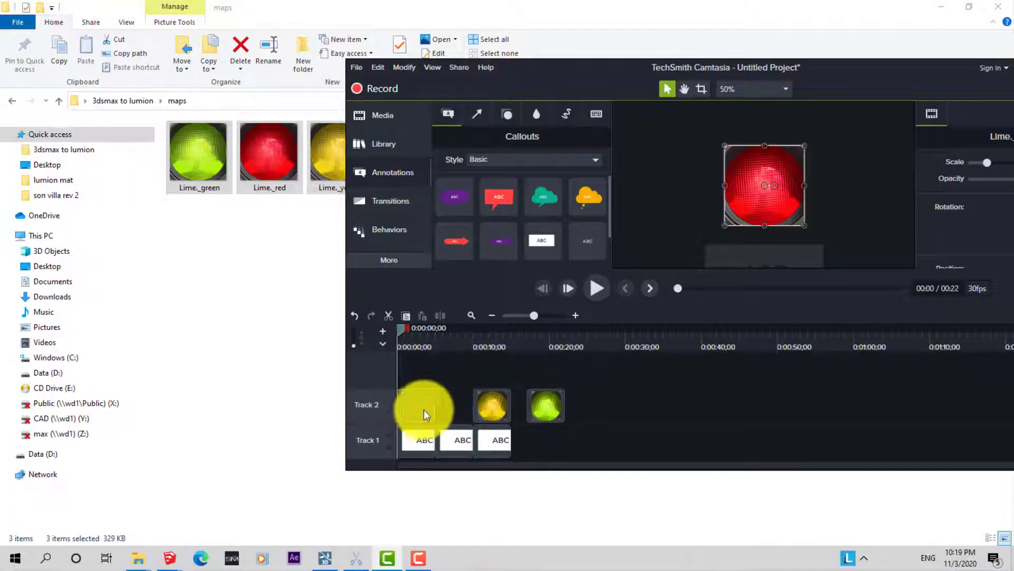
{"action": "left_click_drag", "start_coordinate": [487, 404], "coordinate": [451, 406]}
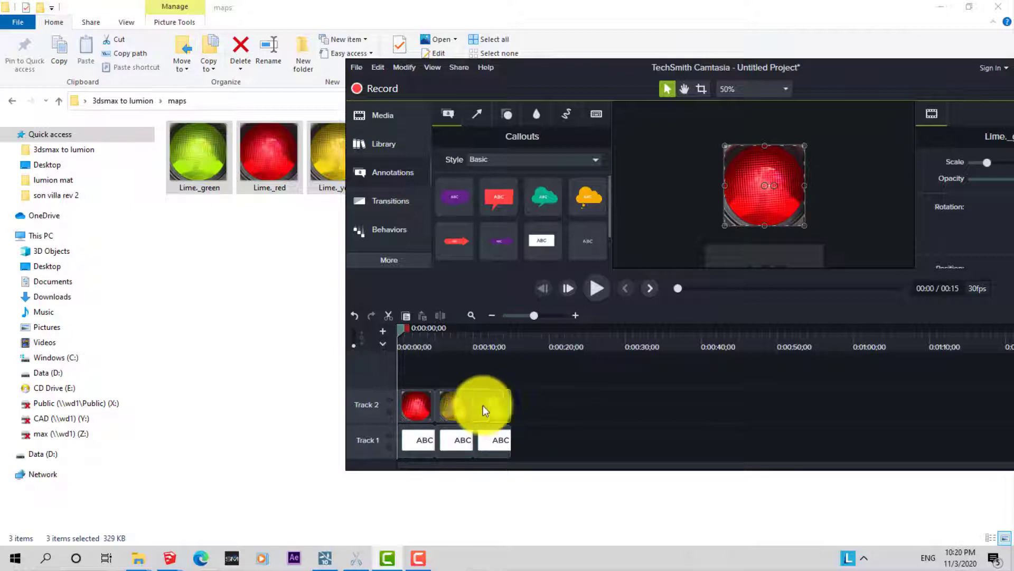
{"action": "key", "text": "Delete"}
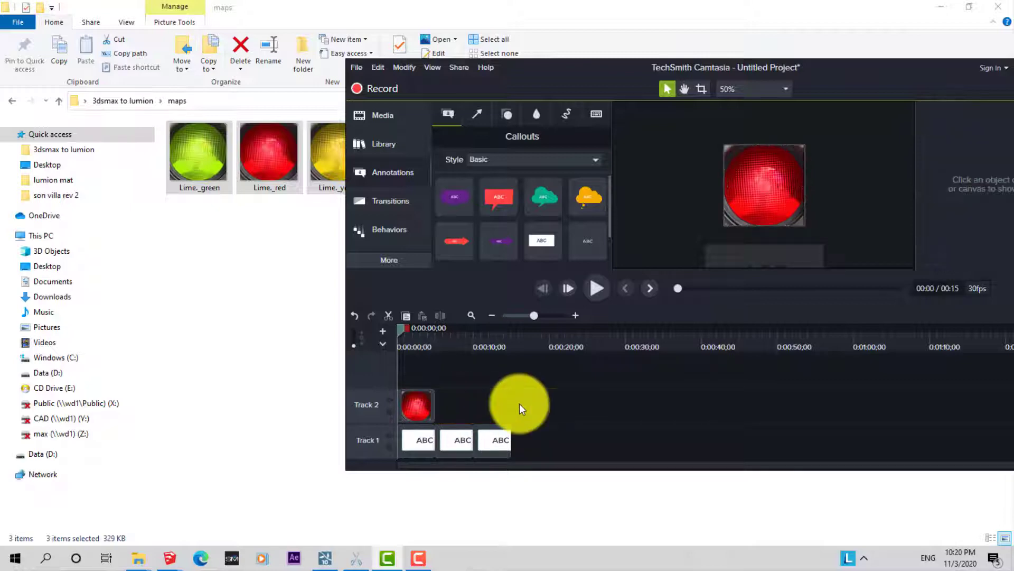
Produce the red lens clip with custom MP4 settings as red.mp4 in the 3dsmax to lumion folder.
{"action": "left_click", "coordinate": [454, 68]}
{"action": "left_click", "coordinate": [509, 93]}
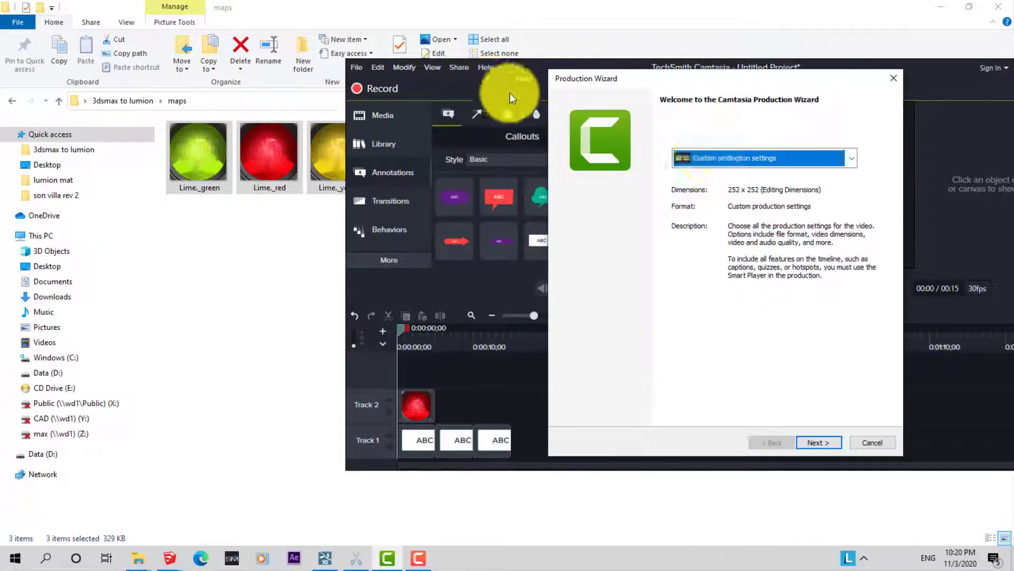
{"action": "left_click", "coordinate": [721, 157]}
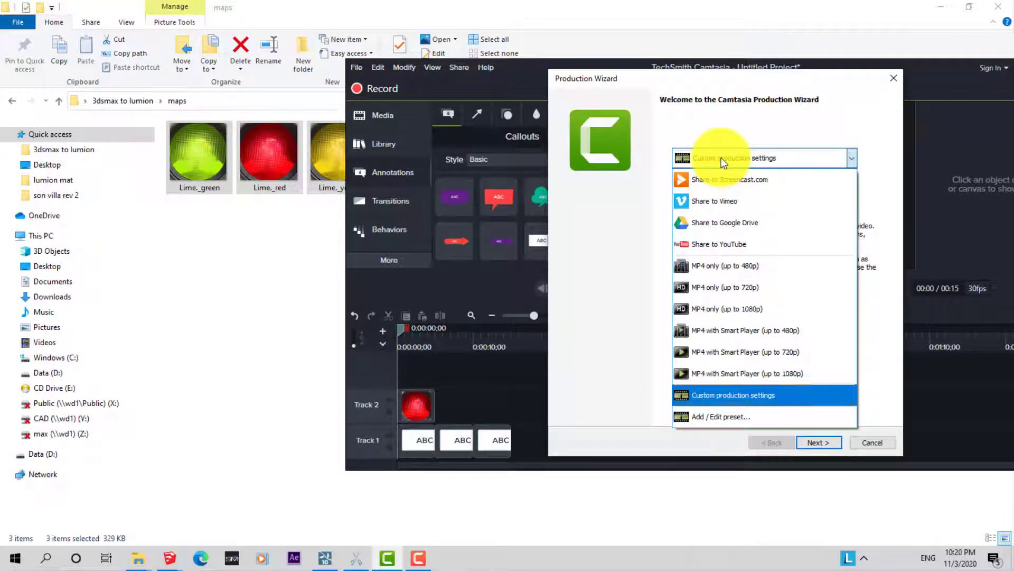
{"action": "left_click", "coordinate": [825, 436]}
{"action": "left_click", "coordinate": [836, 439]}
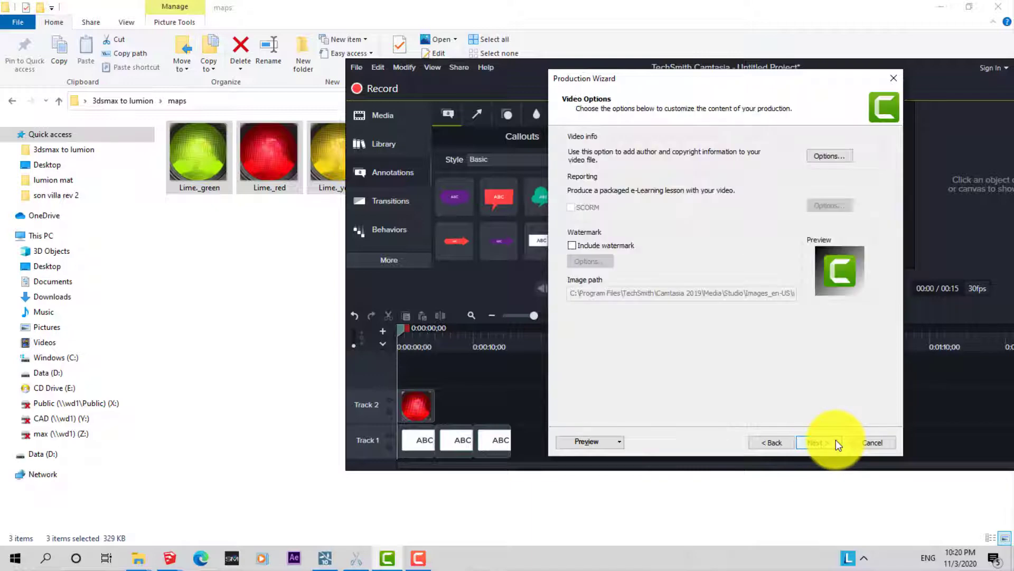
{"action": "left_click", "coordinate": [865, 196]}
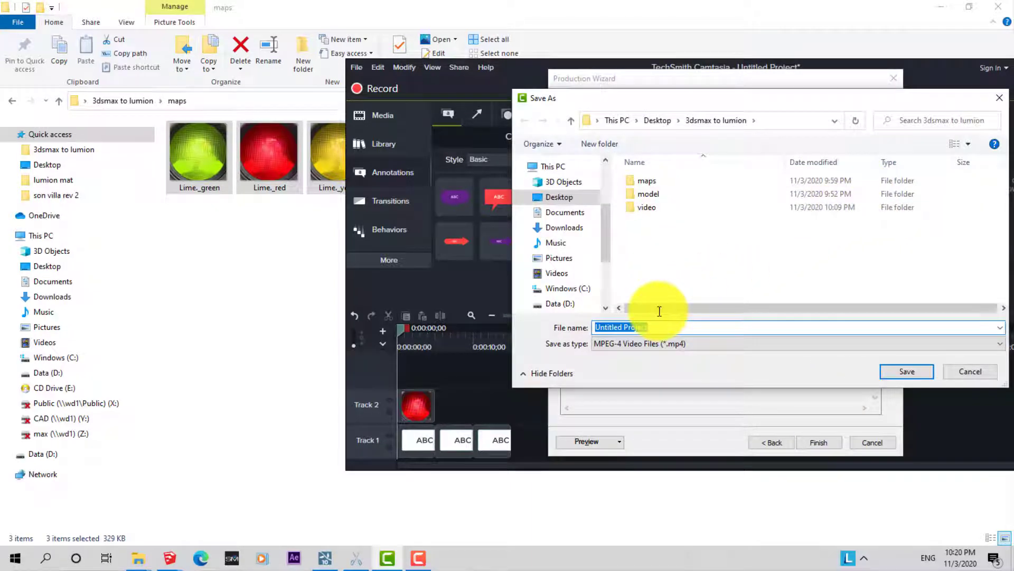
{"action": "type", "text": "red"}
{"action": "left_click", "coordinate": [883, 371]}
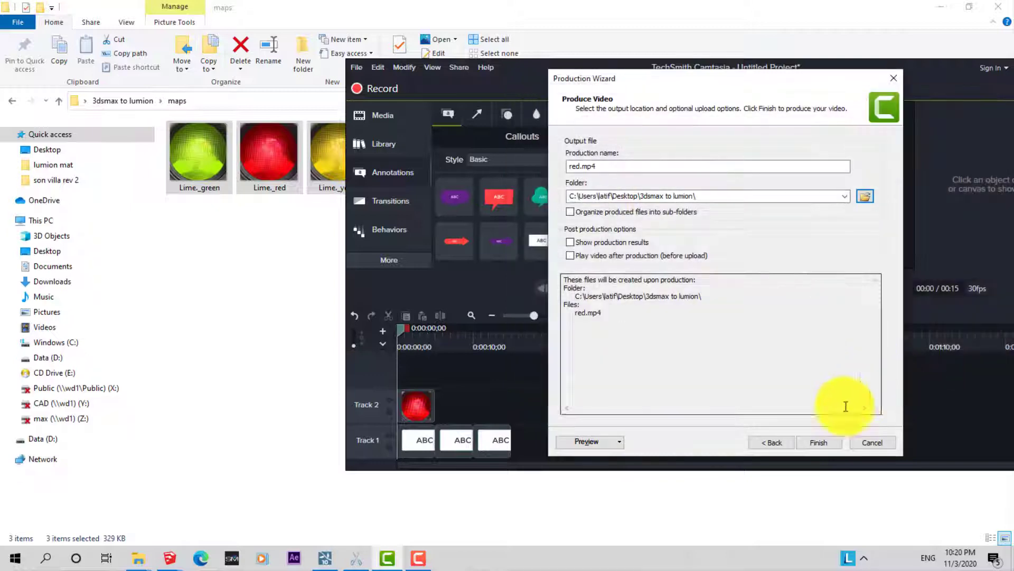
{"action": "left_click", "coordinate": [808, 438]}
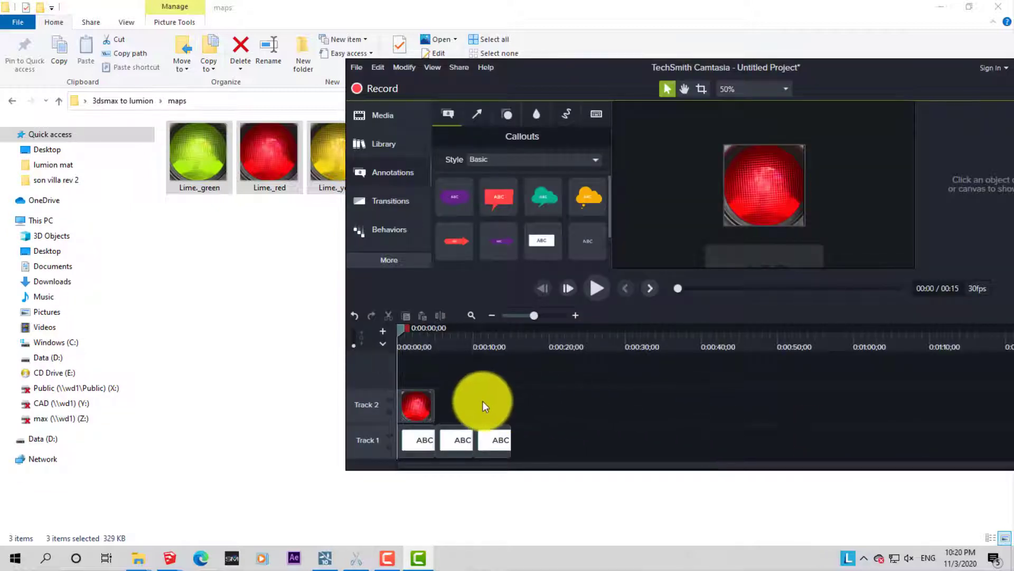
Remove the red clip, then produce the yellow lens clip as y.mp4 in 3dsmax to lumion.
{"action": "left_click_drag", "start_coordinate": [483, 401], "coordinate": [496, 403]}
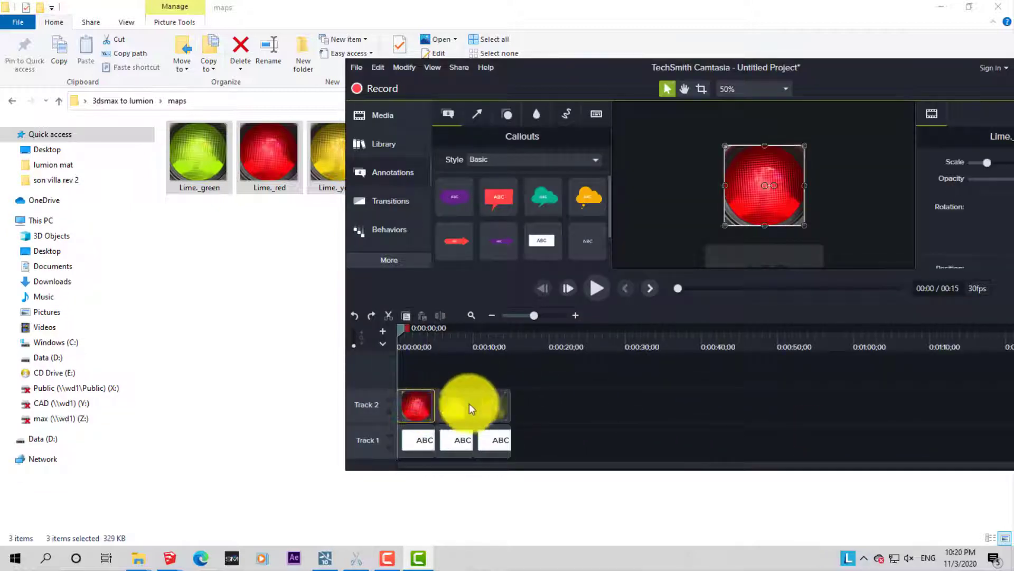
{"action": "left_click", "coordinate": [496, 402]}
{"action": "left_click", "coordinate": [458, 67]}
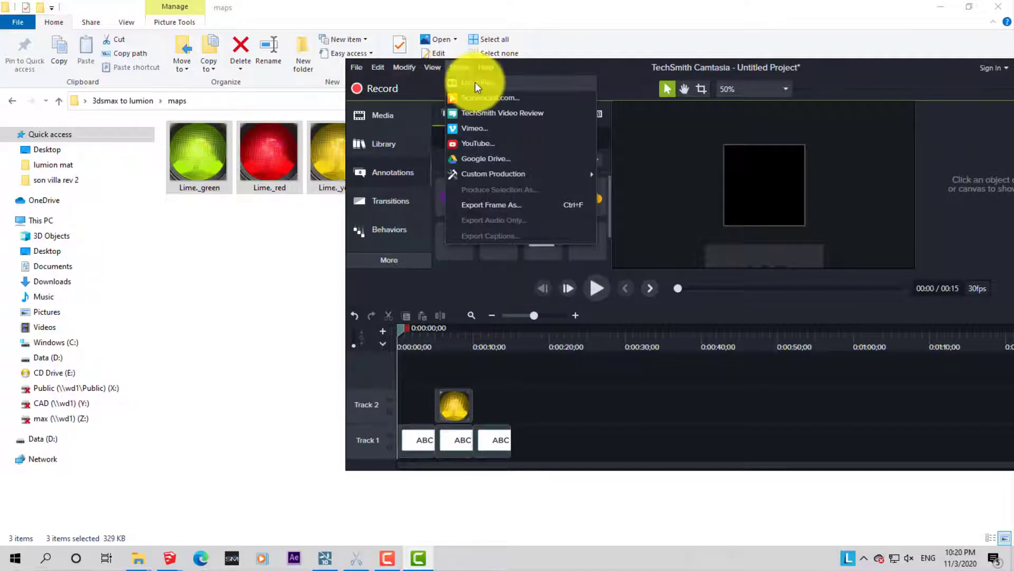
{"action": "left_click", "coordinate": [474, 81]}
{"action": "left_click", "coordinate": [817, 440]}
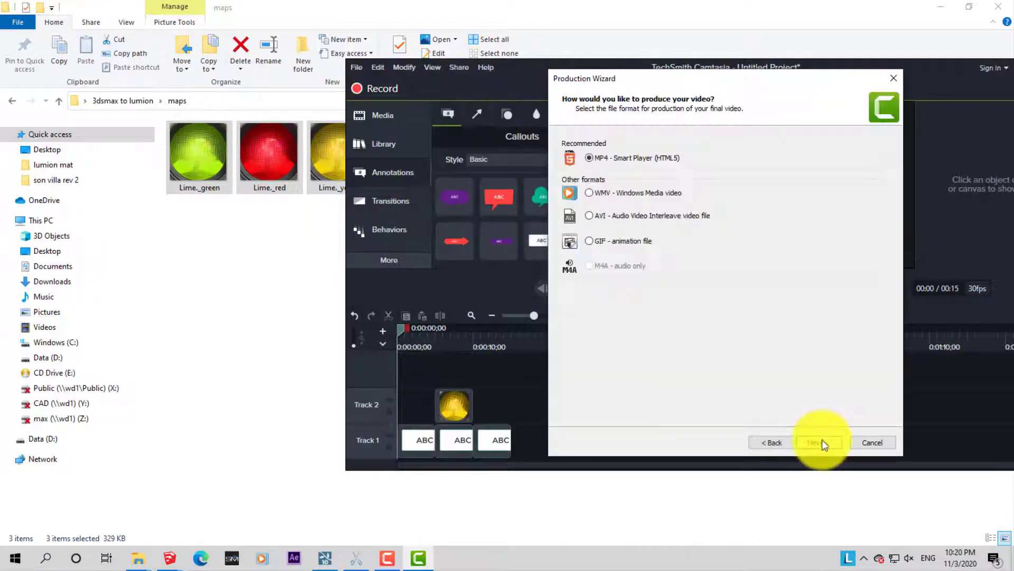
{"action": "left_click", "coordinate": [822, 444]}
{"action": "left_click", "coordinate": [822, 444]}
{"action": "type", "text": "y"}
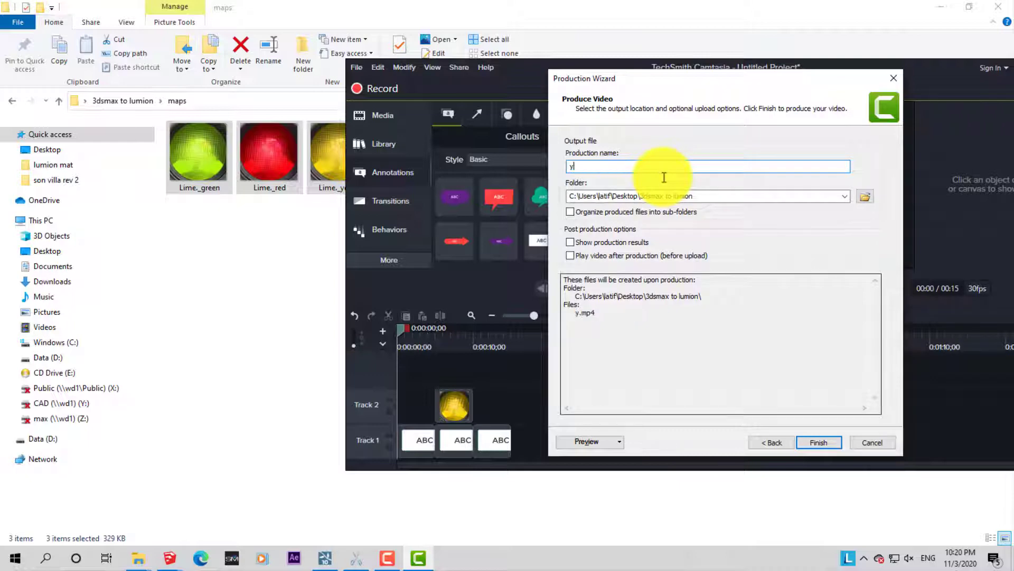
{"action": "left_click", "coordinate": [817, 442]}
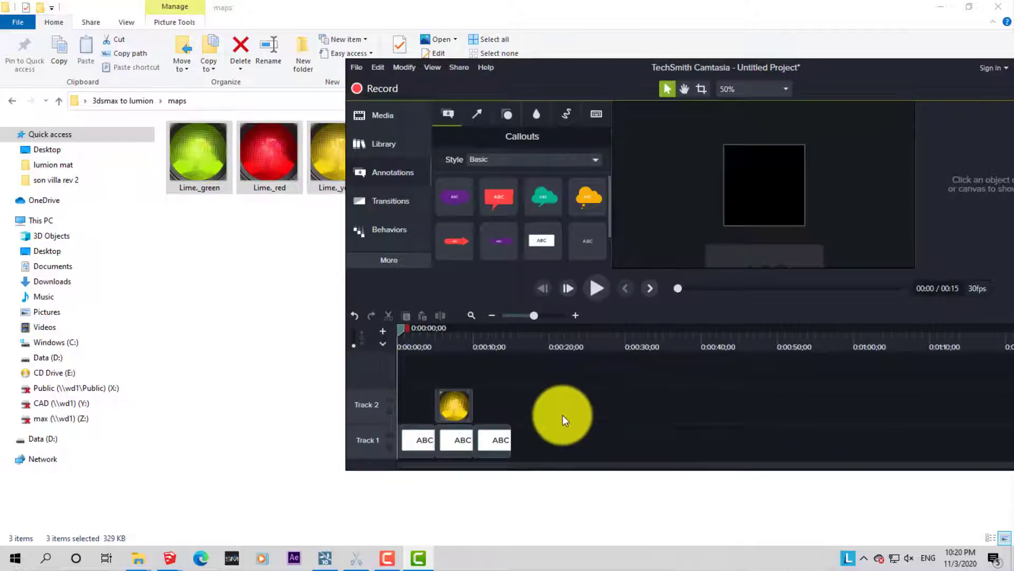
Undo to restore the green lens clip and produce it as green.mp4 with MP4 settings.
{"action": "key", "text": "ctrl+z"}
{"action": "left_click", "coordinate": [465, 405]}
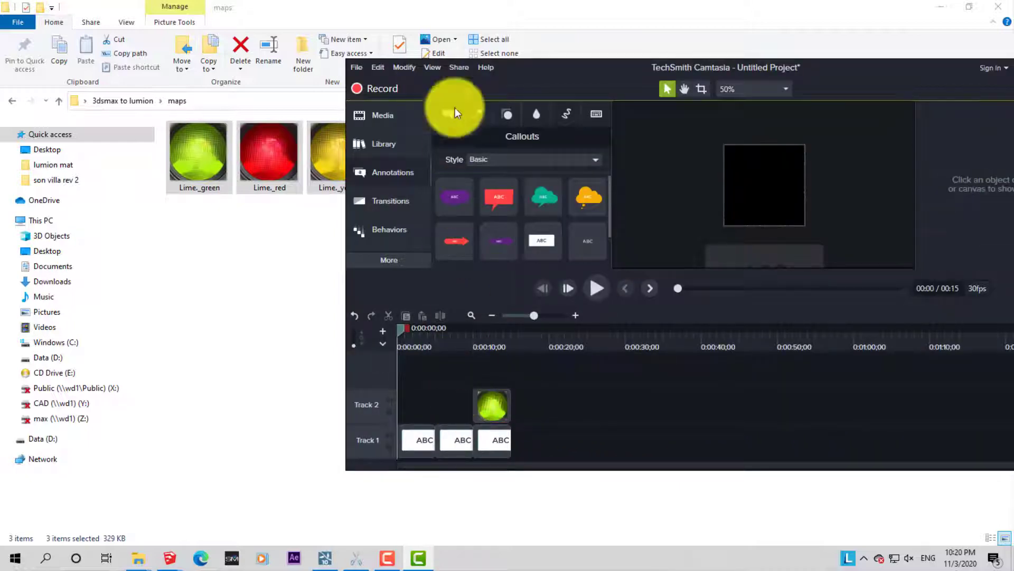
{"action": "left_click", "coordinate": [458, 67]}
{"action": "left_click", "coordinate": [719, 157]}
{"action": "left_click", "coordinate": [720, 174]}
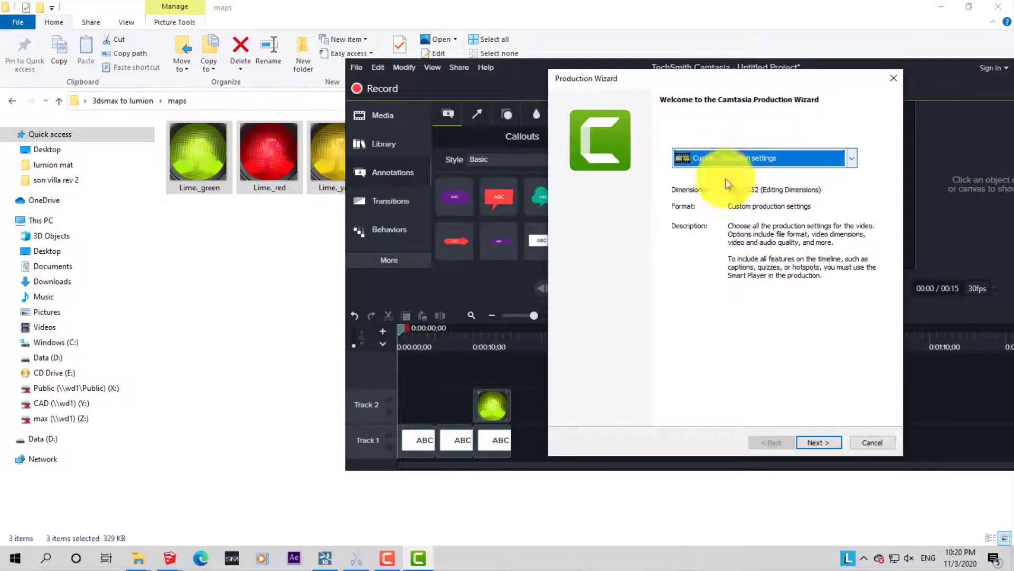
{"action": "left_click", "coordinate": [808, 445]}
{"action": "left_click", "coordinate": [807, 444]}
{"action": "type", "text": "green"}
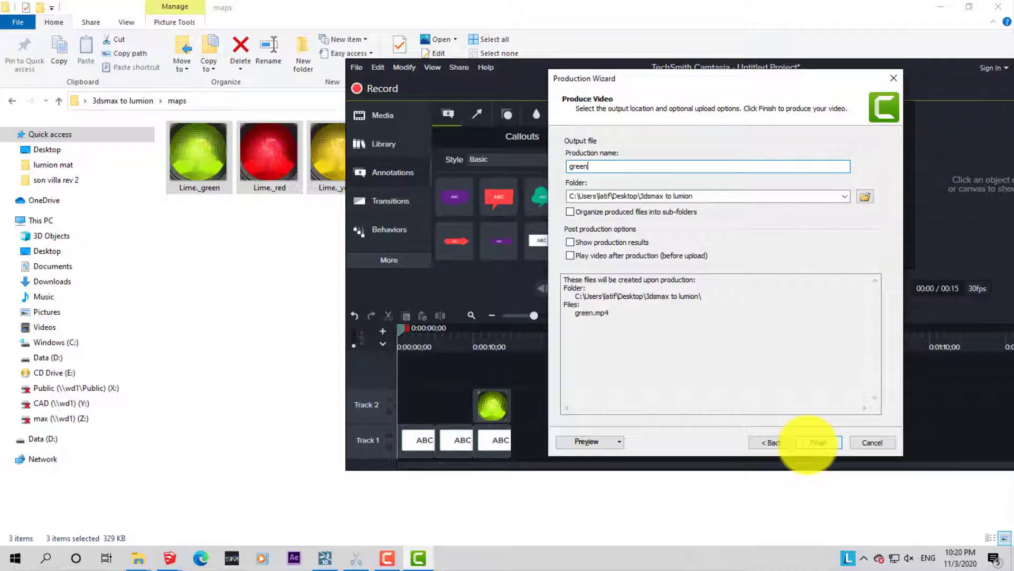
{"action": "left_click", "coordinate": [819, 444]}
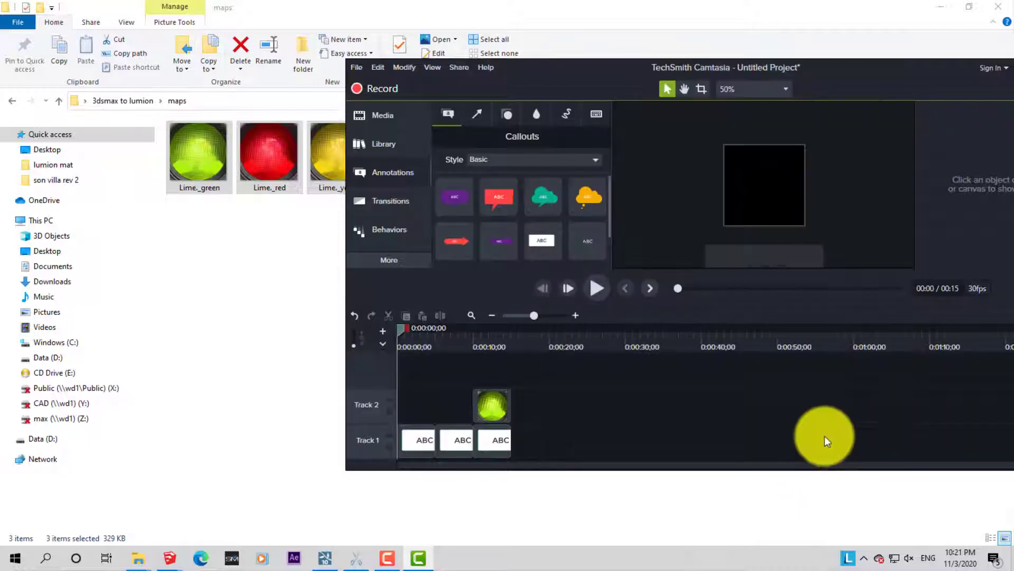
Play the rendered red, green and y videos from the 3dsmax to lumion folder in Media Player.
{"action": "left_click", "coordinate": [293, 220]}
{"action": "left_click", "coordinate": [149, 101]}
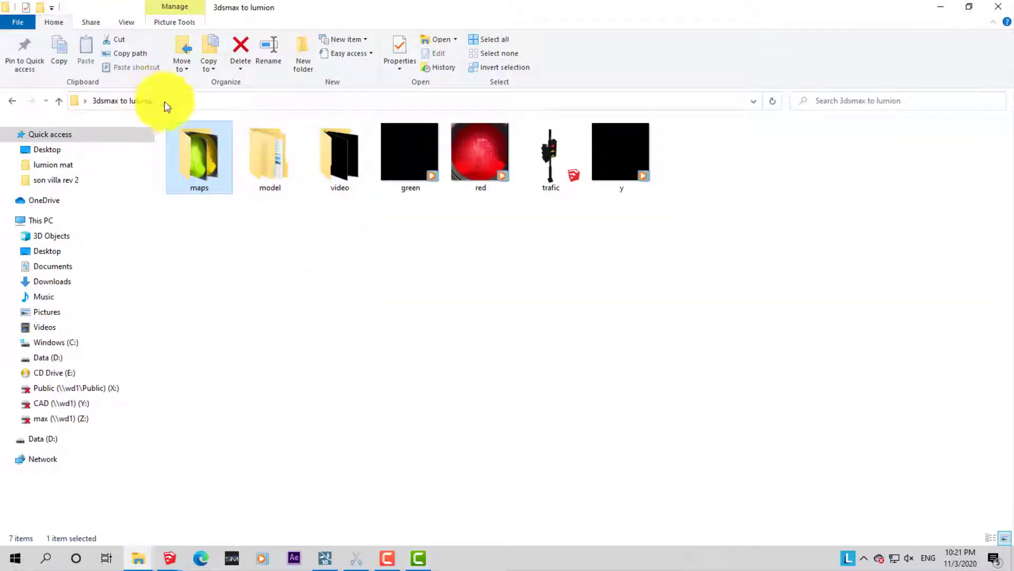
{"action": "double_click", "coordinate": [486, 170]}
{"action": "double_click", "coordinate": [123, 106]}
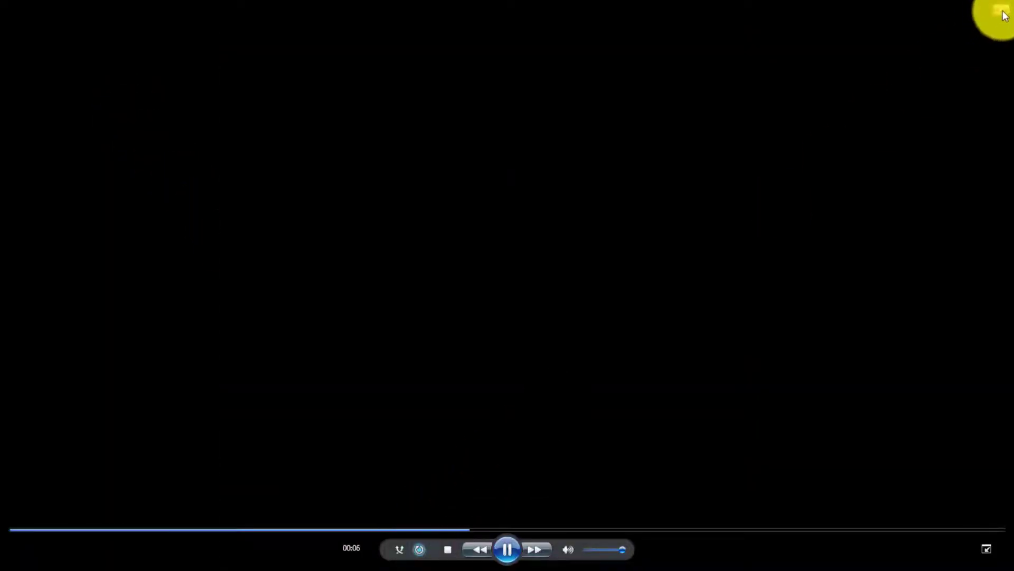
{"action": "left_click", "coordinate": [1004, 16]}
{"action": "double_click", "coordinate": [418, 166]}
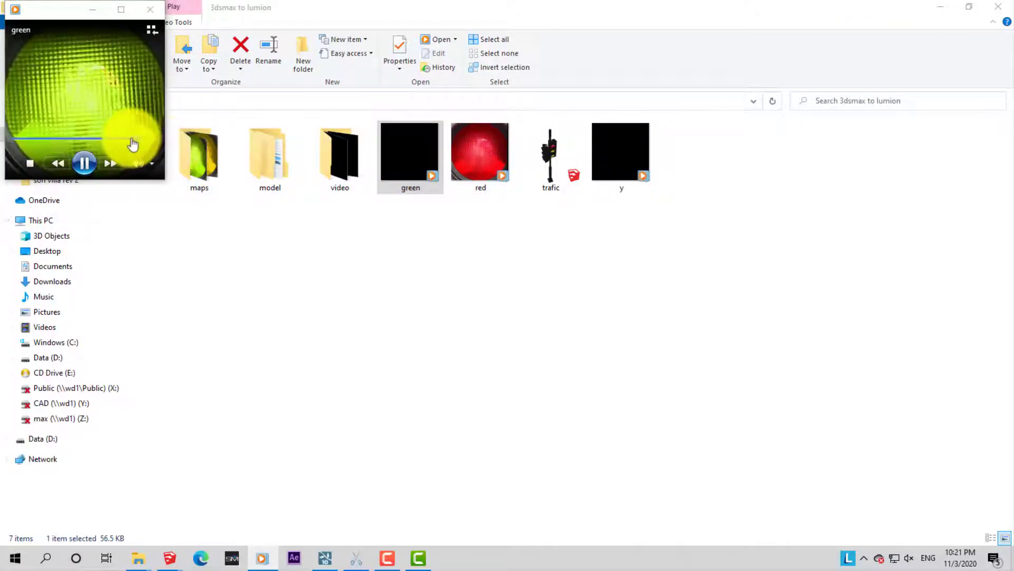
{"action": "left_click", "coordinate": [165, 16]}
{"action": "double_click", "coordinate": [623, 154]}
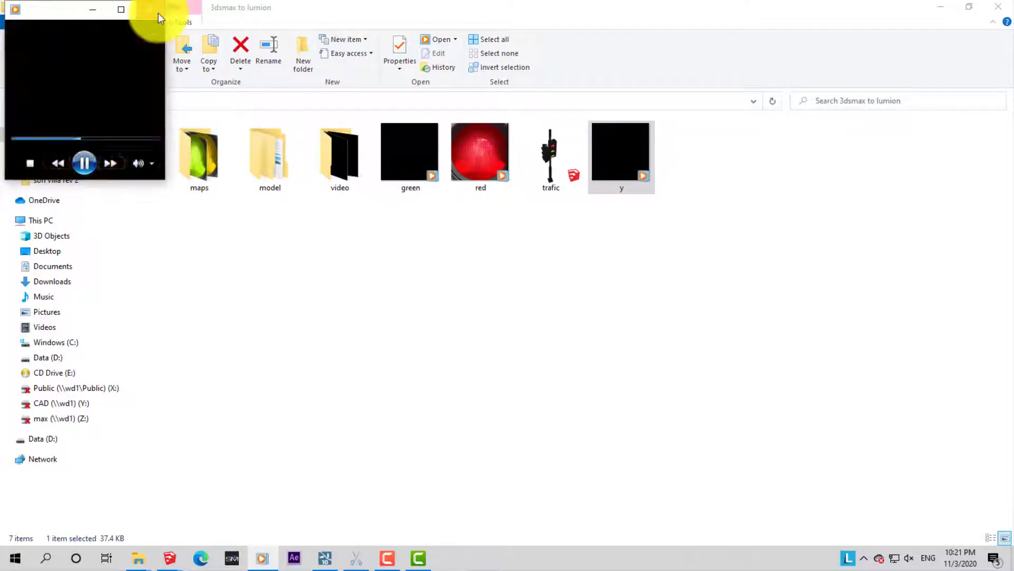
{"action": "left_click", "coordinate": [579, 182]}
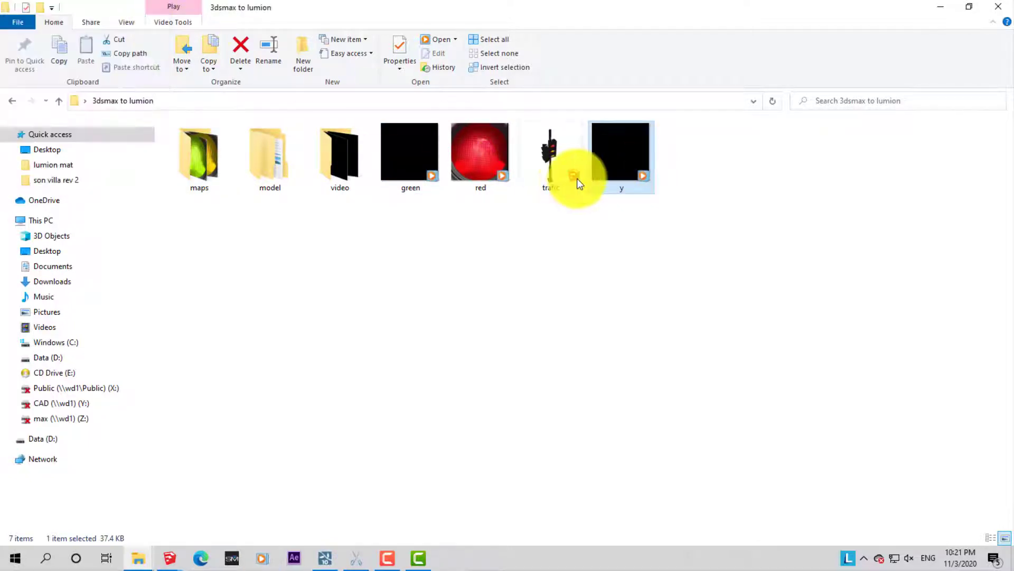
Import the trafic.skp SketchUp model into Lumion.
{"action": "left_click", "coordinate": [325, 558]}
{"action": "left_click", "coordinate": [38, 497]}
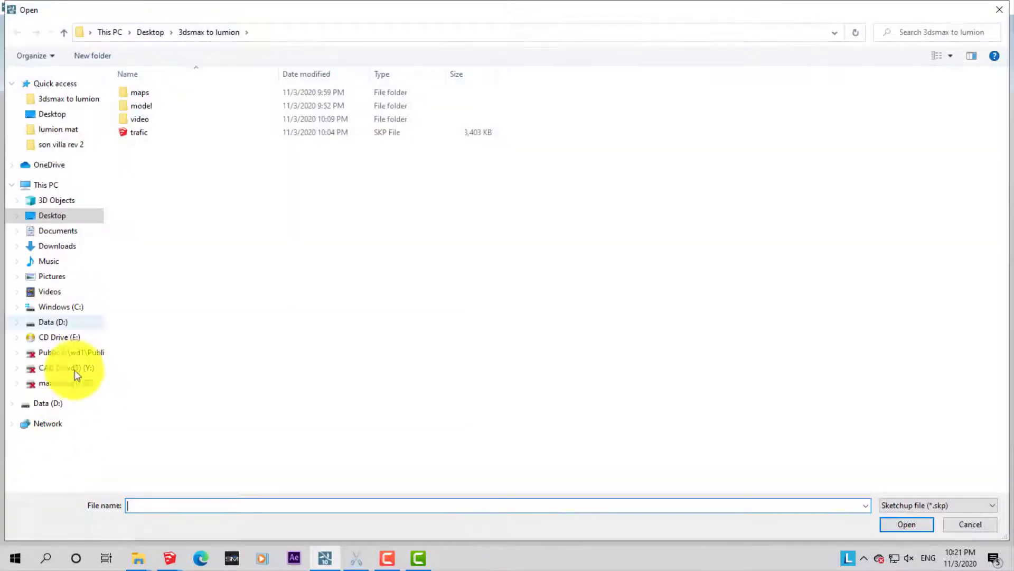
{"action": "left_click", "coordinate": [142, 133]}
{"action": "scroll", "coordinate": [142, 132], "scroll_direction": "up", "scroll_amount": 1, "text": "ctrl"}
{"action": "scroll", "coordinate": [142, 132], "scroll_direction": "up", "scroll_amount": 1, "text": "ctrl"}
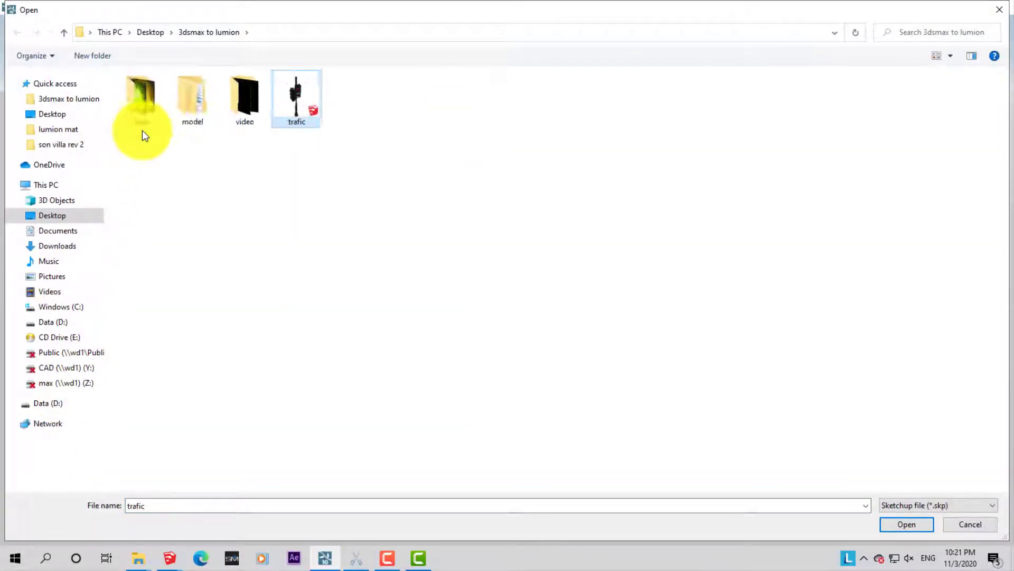
{"action": "scroll", "coordinate": [141, 132], "scroll_direction": "up", "scroll_amount": 1, "text": "ctrl"}
{"action": "double_click", "coordinate": [513, 130]}
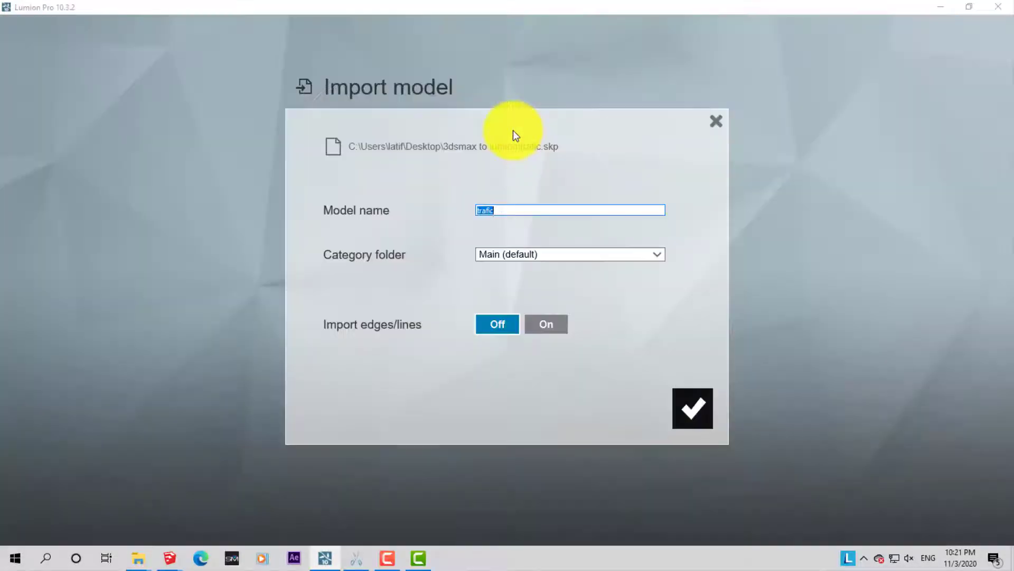
{"action": "left_click", "coordinate": [693, 404]}
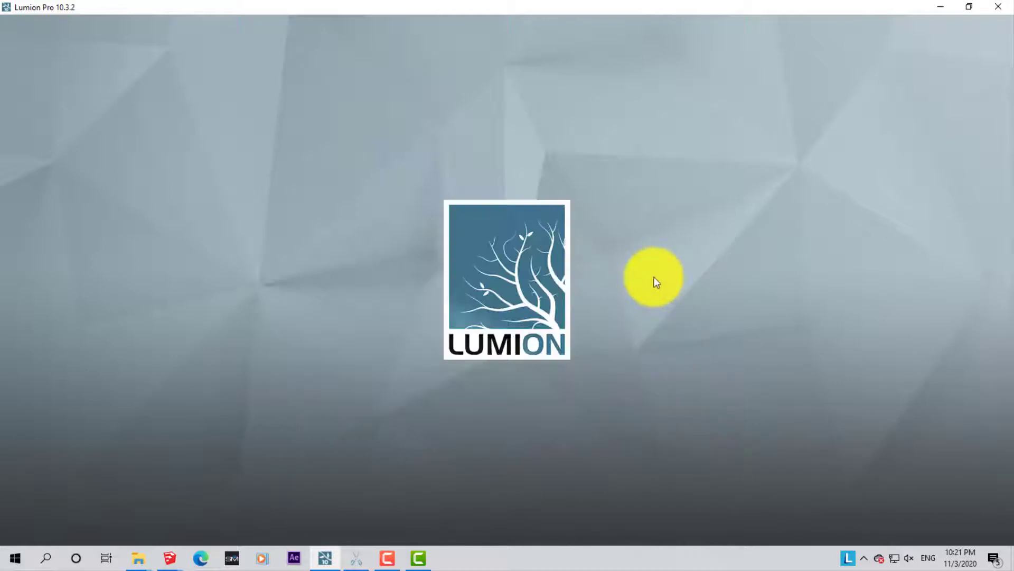
Place the traffic light in the scene and select it for editing.
{"action": "scroll", "coordinate": [513, 351], "scroll_direction": "down", "scroll_amount": 5}
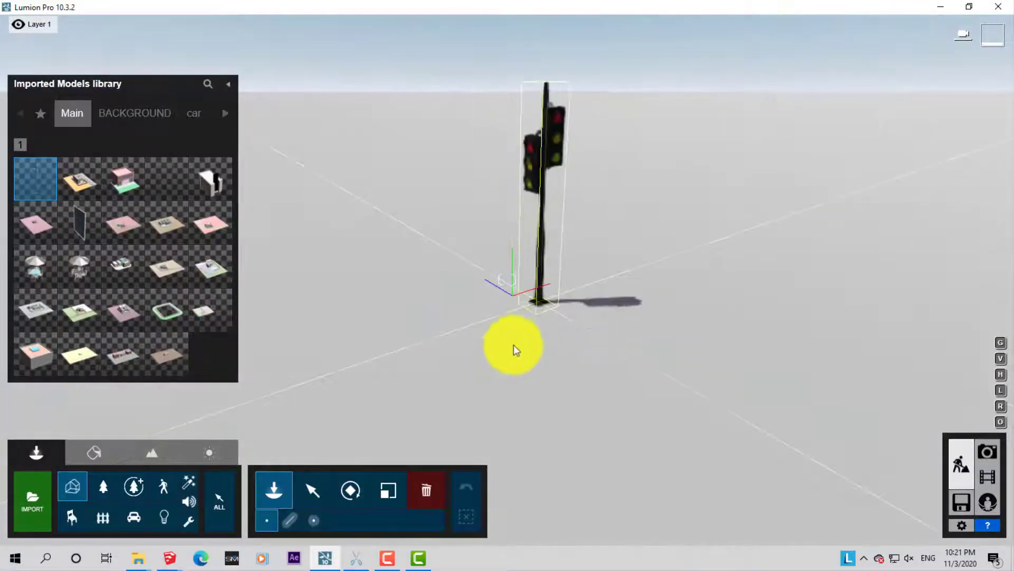
{"action": "scroll", "coordinate": [534, 296], "scroll_direction": "up", "scroll_amount": 5}
{"action": "left_click", "coordinate": [527, 255]}
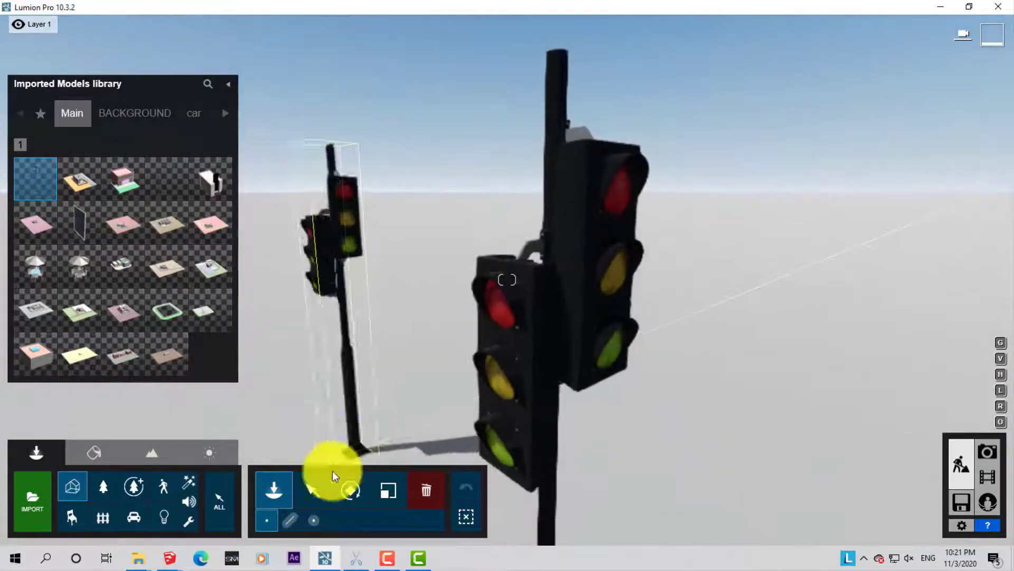
{"action": "left_click", "coordinate": [313, 490]}
{"action": "left_click", "coordinate": [525, 392]}
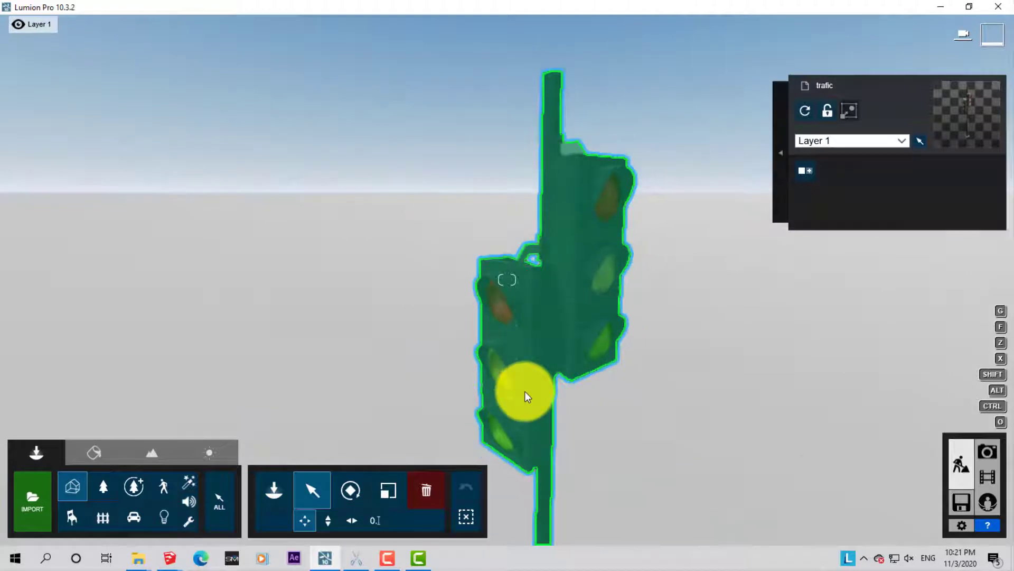
{"action": "left_click", "coordinate": [402, 524]}
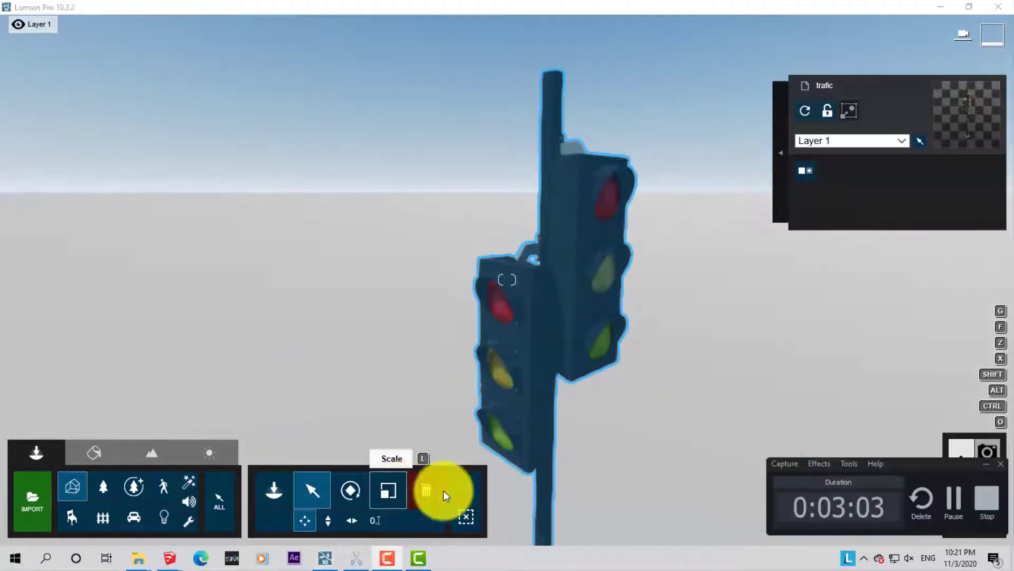
{"action": "left_click", "coordinate": [954, 493]}
{"action": "scroll", "coordinate": [550, 414], "scroll_direction": "up", "scroll_amount": 5}
{"action": "scroll", "coordinate": [518, 415], "scroll_direction": "up", "scroll_amount": 3}
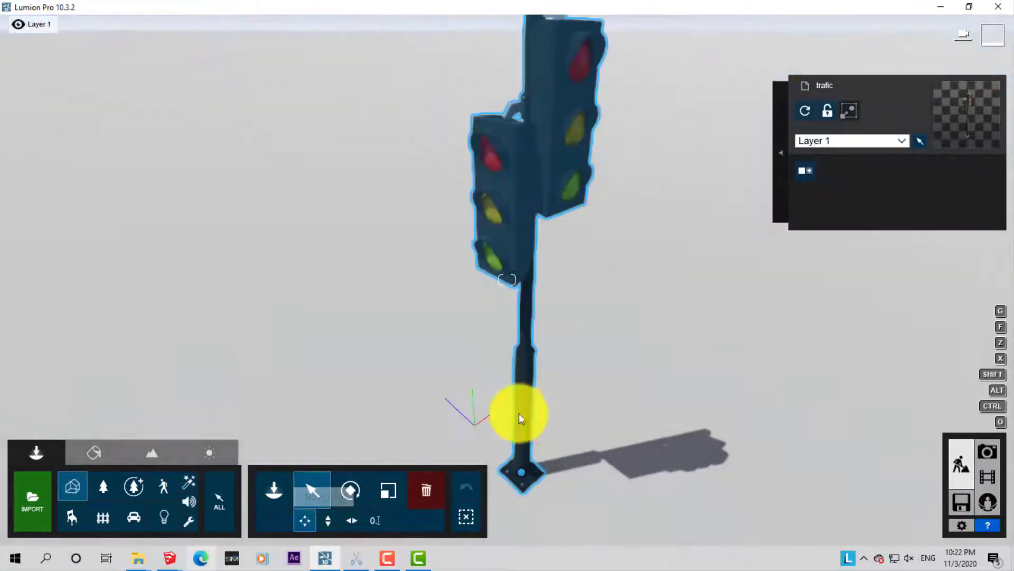
Give the traffic light housing AgedAluminium tinted near black, with Gloss lowered to 0.2.
{"action": "left_click", "coordinate": [95, 453]}
{"action": "left_click", "coordinate": [526, 246]}
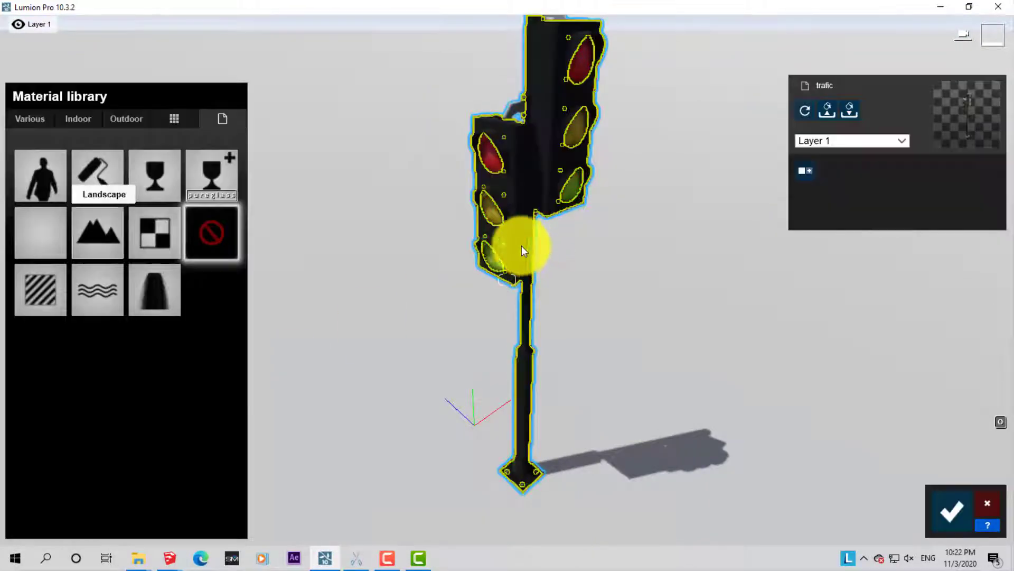
{"action": "left_click", "coordinate": [66, 123]}
{"action": "left_click", "coordinate": [38, 119]}
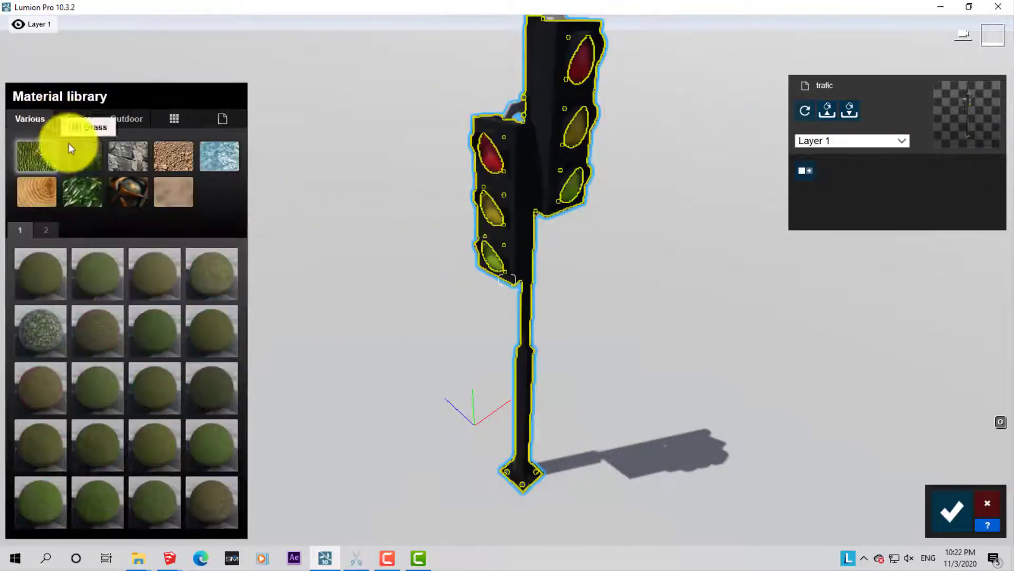
{"action": "left_click", "coordinate": [129, 193]}
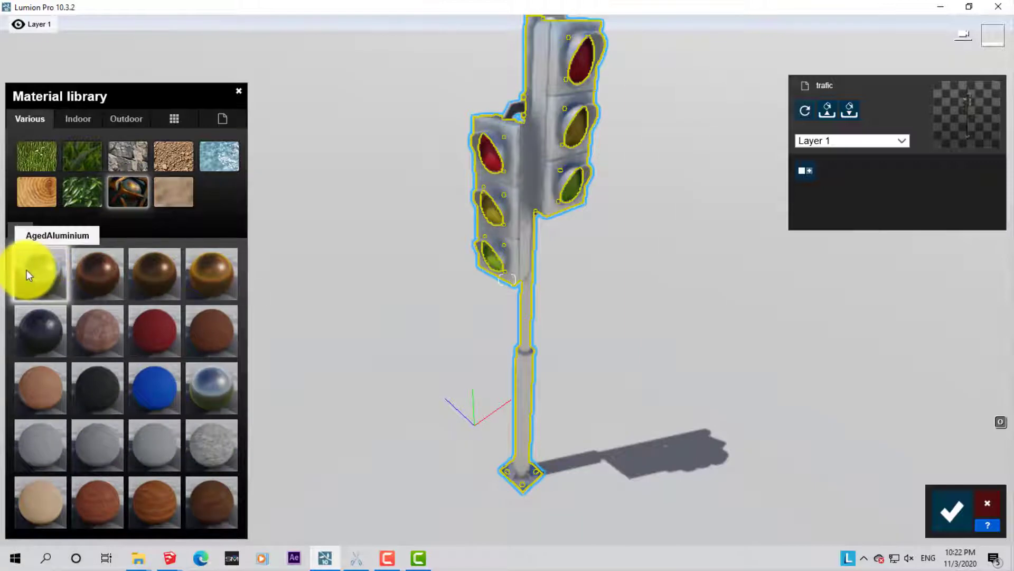
{"action": "left_click", "coordinate": [28, 270]}
{"action": "left_click", "coordinate": [171, 308]}
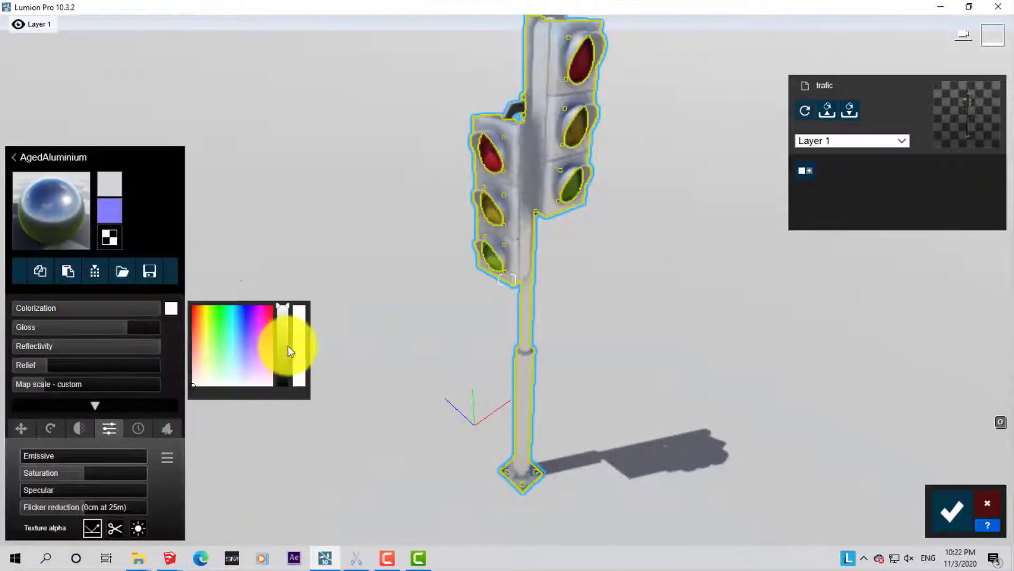
{"action": "mouse_move", "coordinate": [287, 345]}
{"action": "left_mouse_down"}
{"action": "mouse_move", "coordinate": [285, 373]}
{"action": "mouse_move", "coordinate": [243, 363]}
{"action": "left_mouse_up"}
{"action": "left_click_drag", "start_coordinate": [34, 329], "coordinate": [28, 349]}
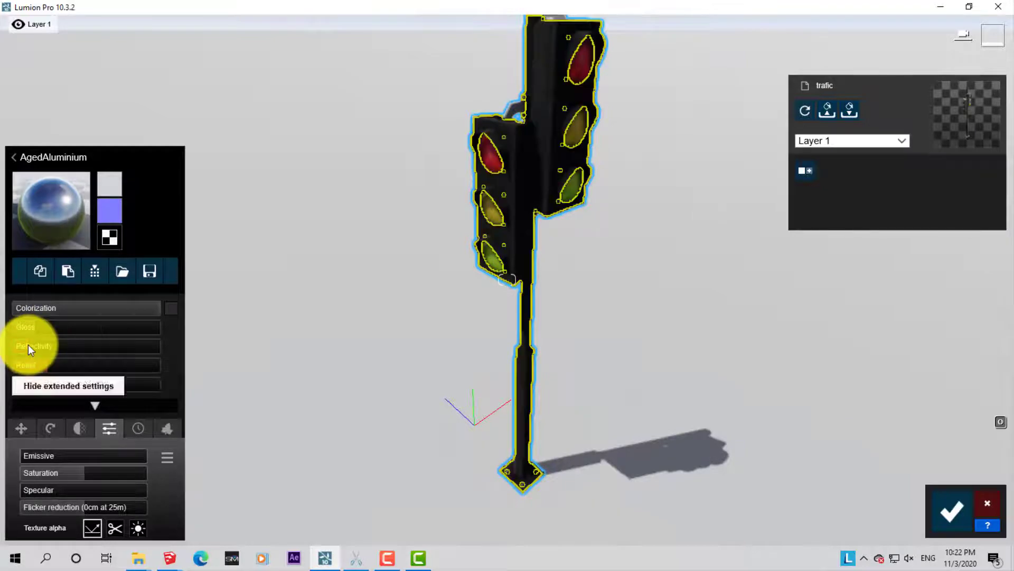
Apply AgedAluminium from the Various metal category to the small bracket piece.
{"action": "right_click_drag", "start_coordinate": [529, 300], "coordinate": [550, 296]}
{"action": "scroll", "coordinate": [531, 296], "scroll_direction": "up", "scroll_amount": 5}
{"action": "left_click", "coordinate": [509, 328]}
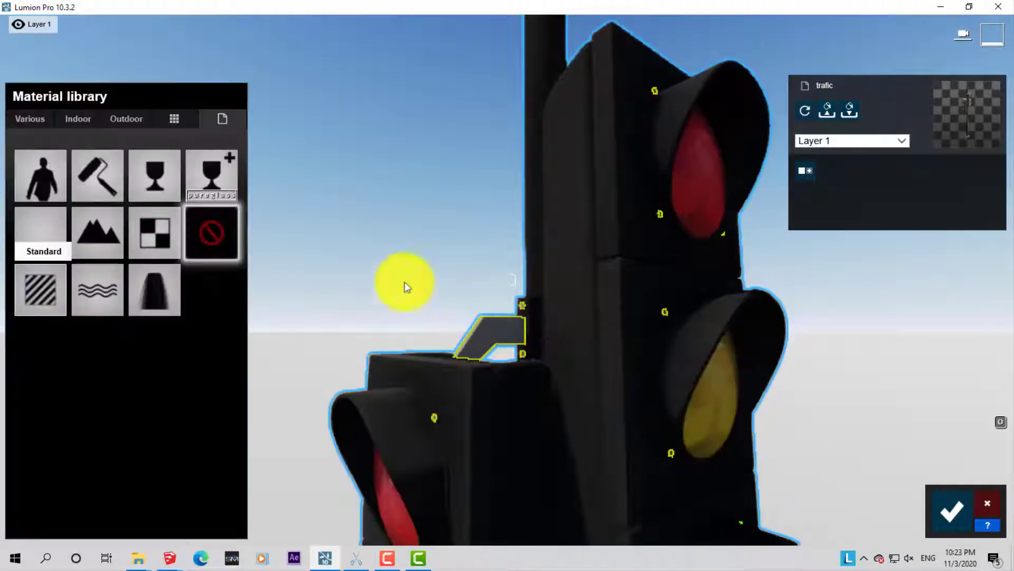
{"action": "left_click", "coordinate": [40, 119]}
{"action": "left_click", "coordinate": [120, 182]}
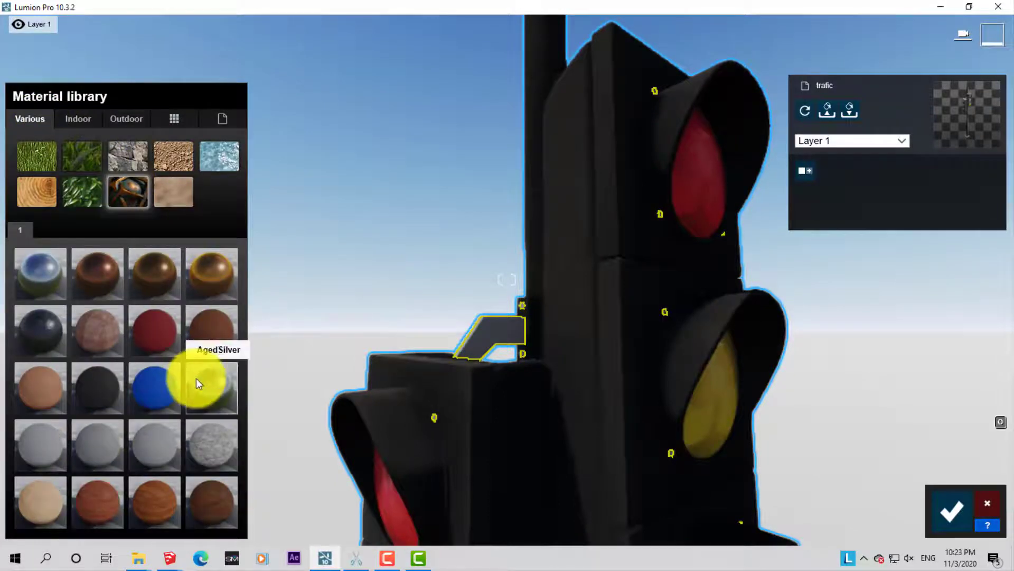
{"action": "left_click", "coordinate": [45, 284]}
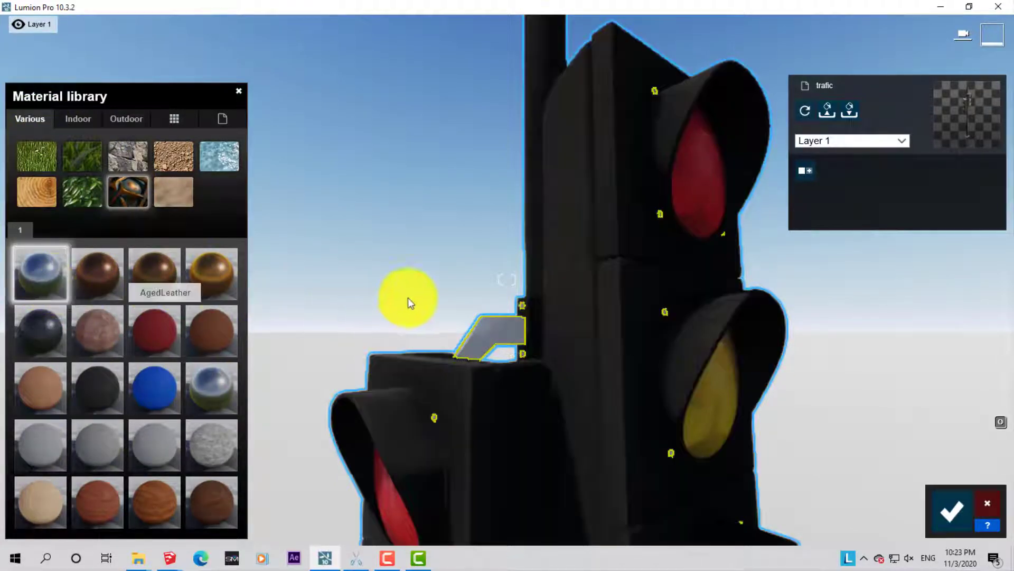
{"action": "mouse_move", "coordinate": [408, 297]}
{"action": "right_mouse_down"}
{"action": "mouse_move", "coordinate": [488, 301]}
{"action": "mouse_move", "coordinate": [480, 279]}
{"action": "right_mouse_up"}
{"action": "right_click_drag", "start_coordinate": [452, 202], "coordinate": [464, 266]}
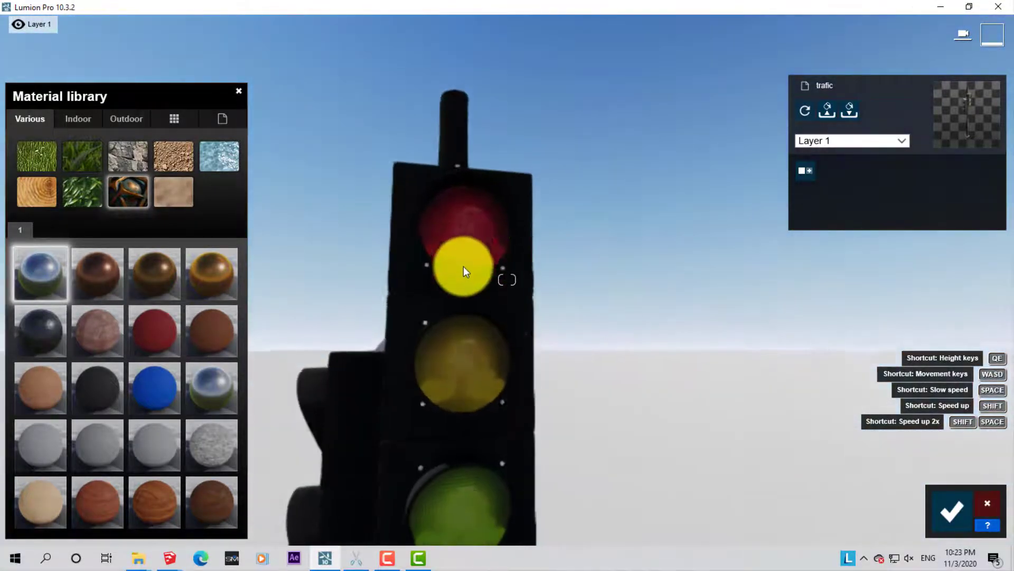
Give the top lens a Standard material with the red video as its colour map.
{"action": "left_click", "coordinate": [462, 230]}
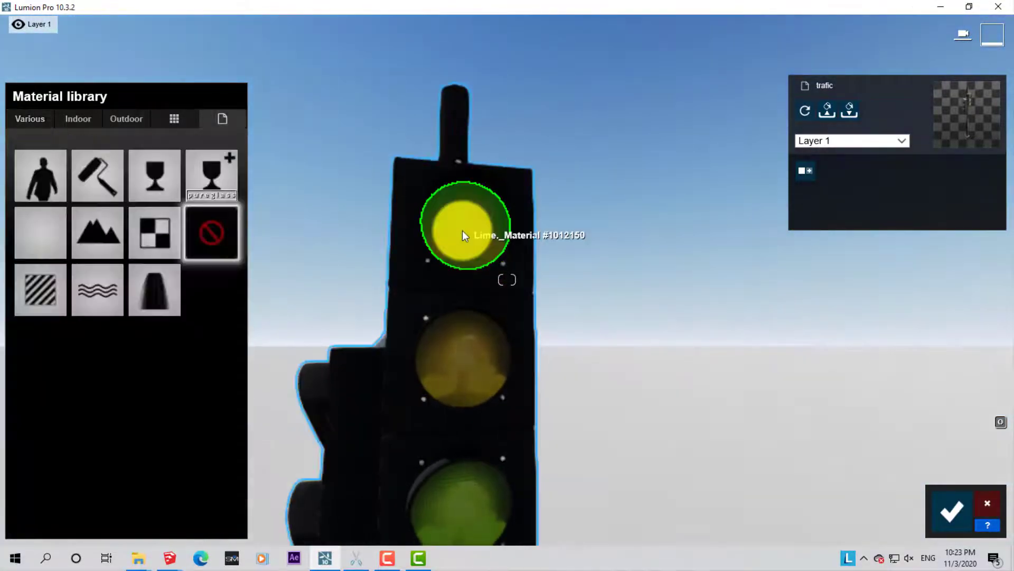
{"action": "left_click", "coordinate": [42, 290]}
{"action": "left_click", "coordinate": [113, 181]}
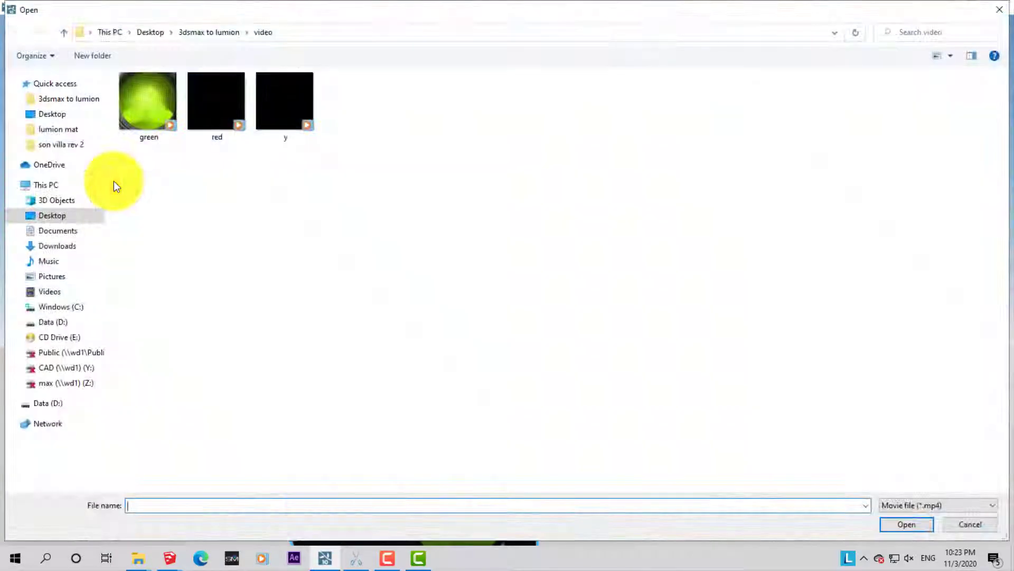
{"action": "left_click", "coordinate": [223, 120]}
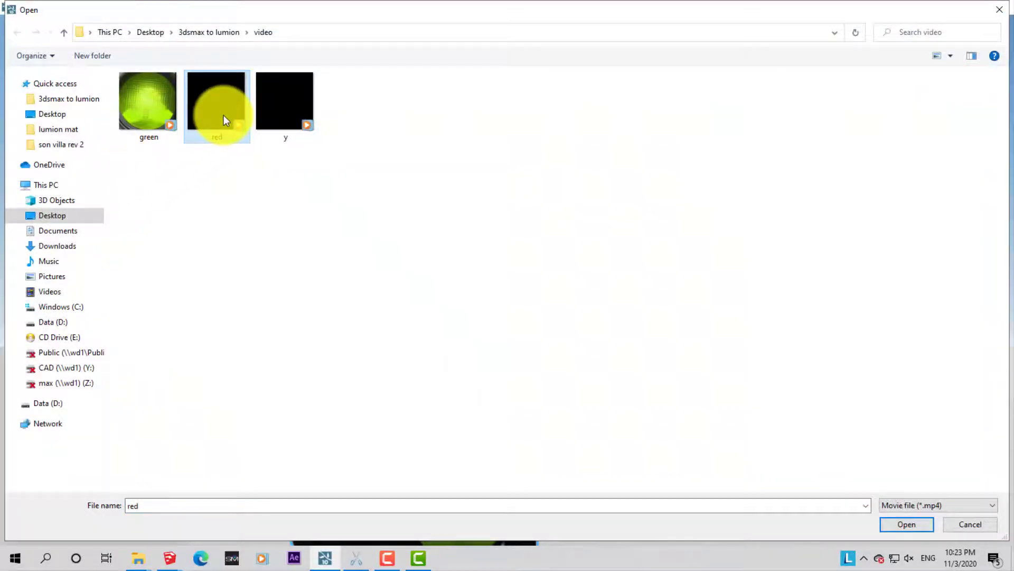
{"action": "double_click", "coordinate": [224, 116]}
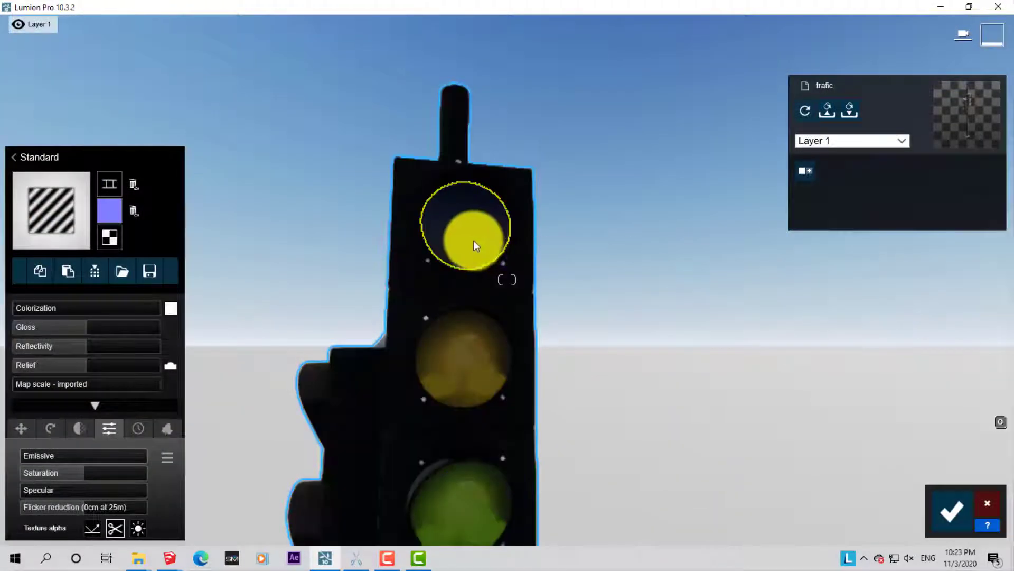
{"action": "left_click", "coordinate": [110, 180]}
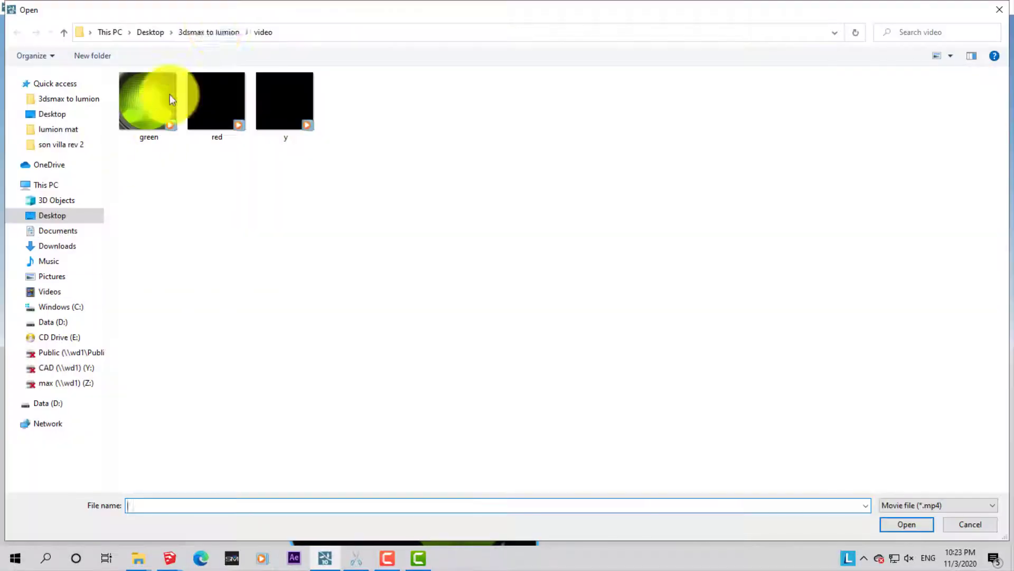
{"action": "left_click", "coordinate": [216, 30]}
{"action": "double_click", "coordinate": [597, 137]}
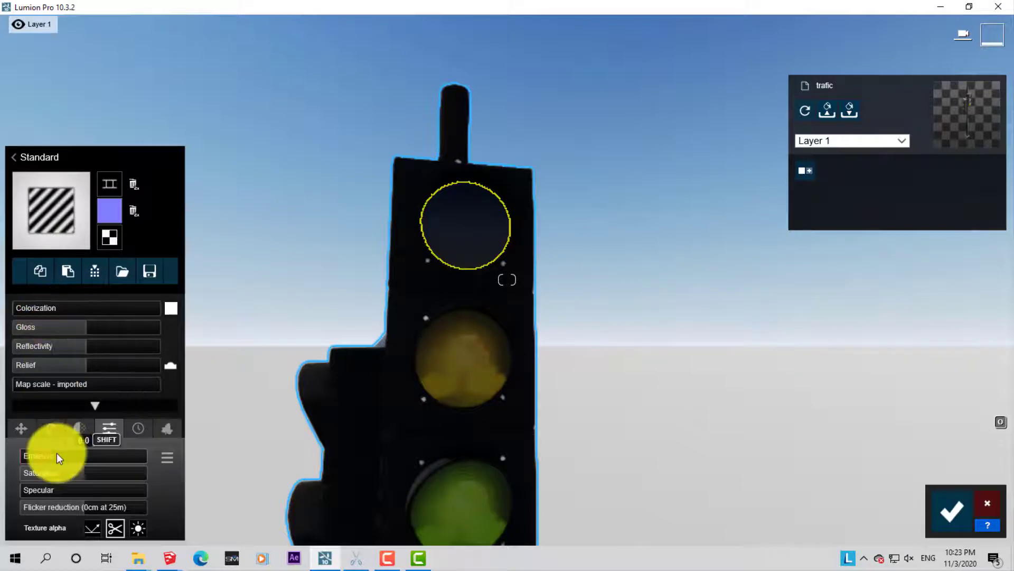
Set red lens emissive to 0.7, adjust saturation, lower gloss and reflectivity, then make the middle lens Standard.
{"action": "left_click_drag", "start_coordinate": [56, 452], "coordinate": [51, 457]}
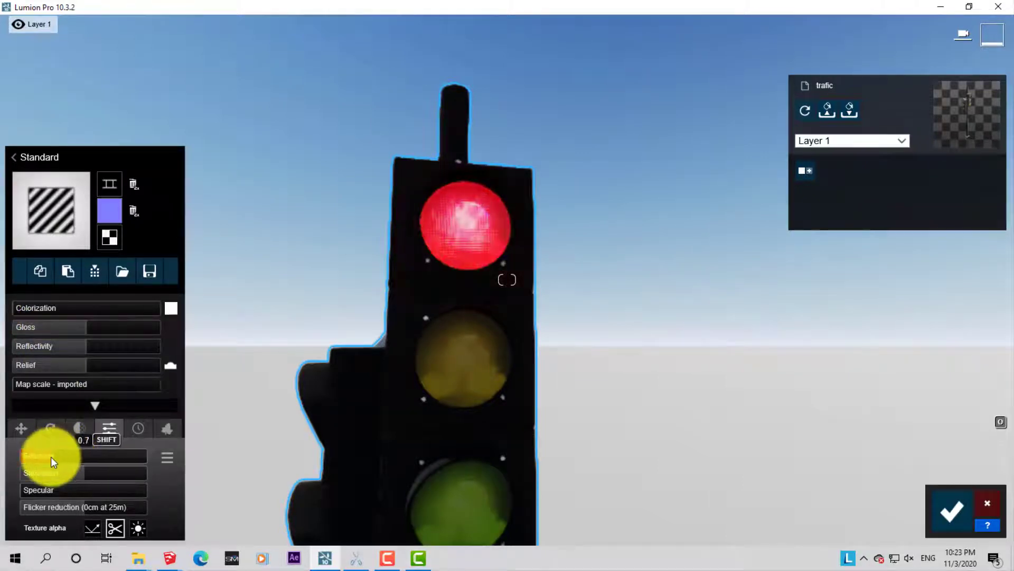
{"action": "left_click_drag", "start_coordinate": [65, 468], "coordinate": [74, 469]}
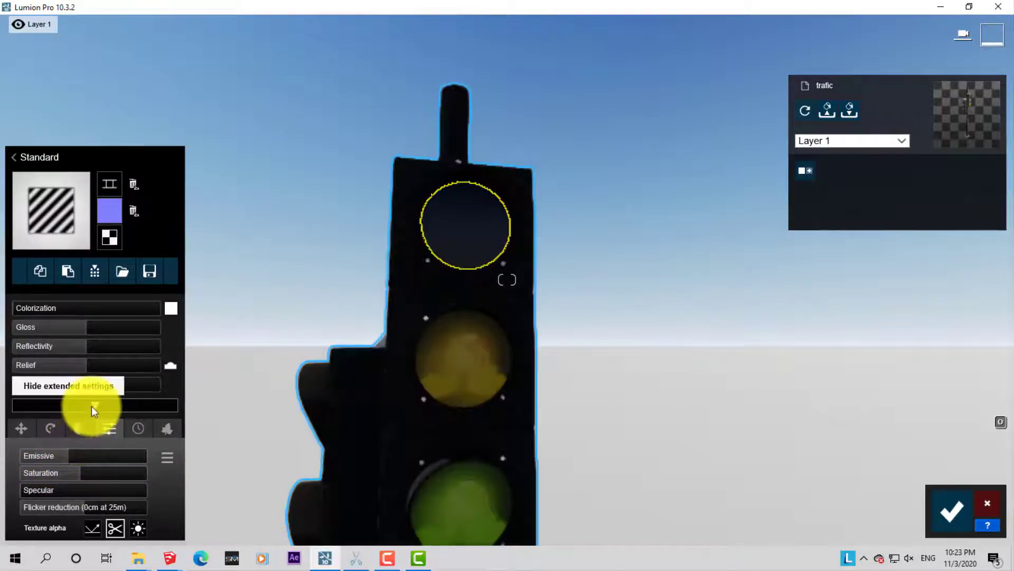
{"action": "left_click", "coordinate": [93, 405]}
{"action": "left_click", "coordinate": [93, 525]}
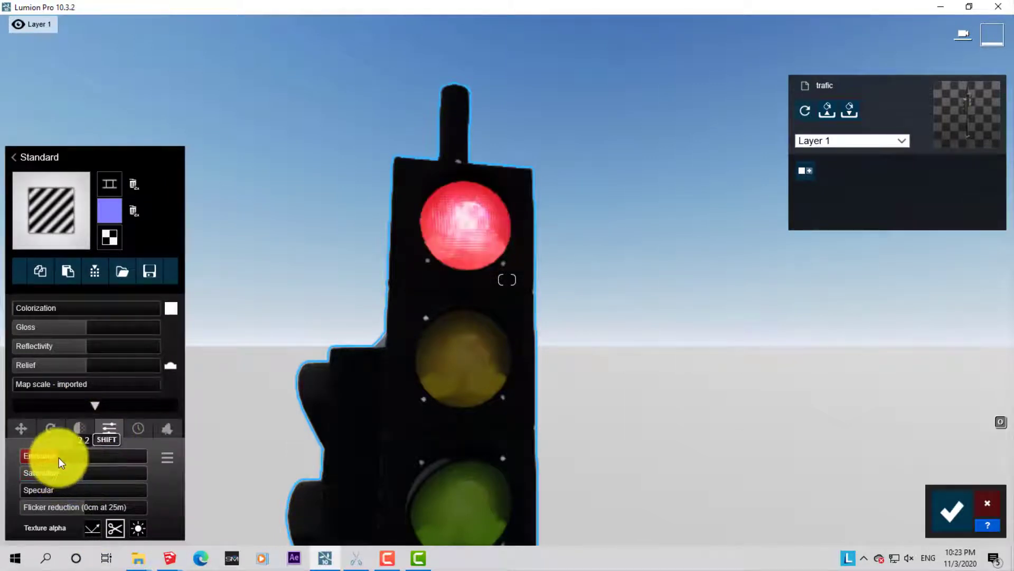
{"action": "left_click", "coordinate": [40, 327]}
{"action": "left_click", "coordinate": [40, 345]}
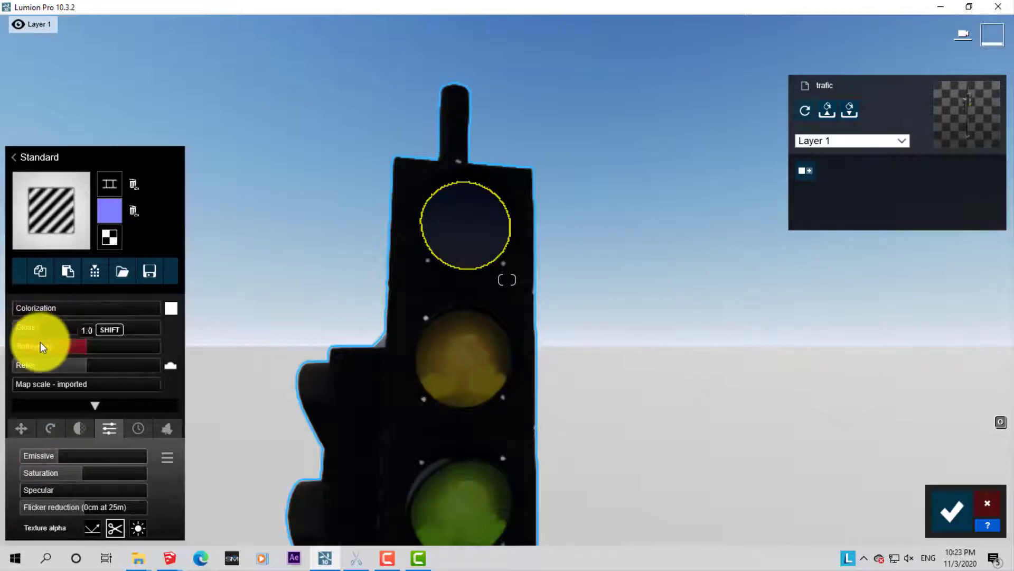
{"action": "left_click", "coordinate": [429, 358]}
{"action": "left_click", "coordinate": [42, 295]}
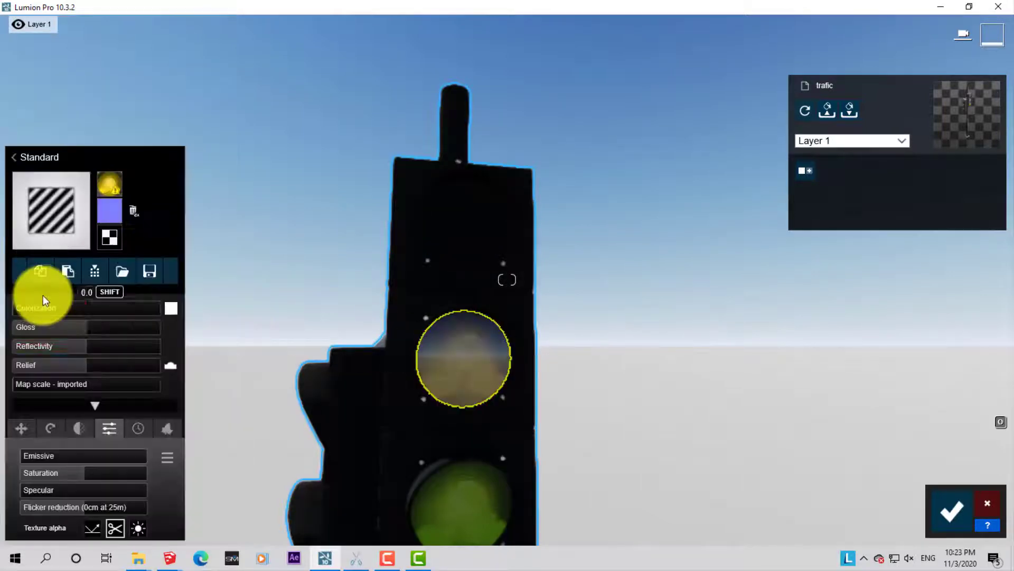
Load the y video as the middle lens colour map, lower reflectivity and raise emissive.
{"action": "left_click", "coordinate": [110, 184]}
{"action": "double_click", "coordinate": [709, 140]}
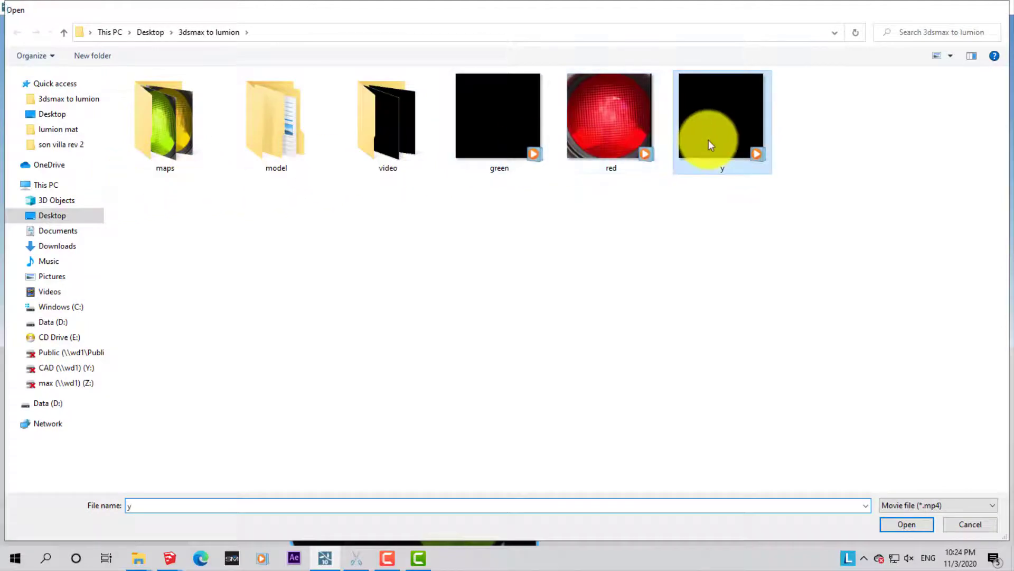
{"action": "left_click", "coordinate": [33, 345]}
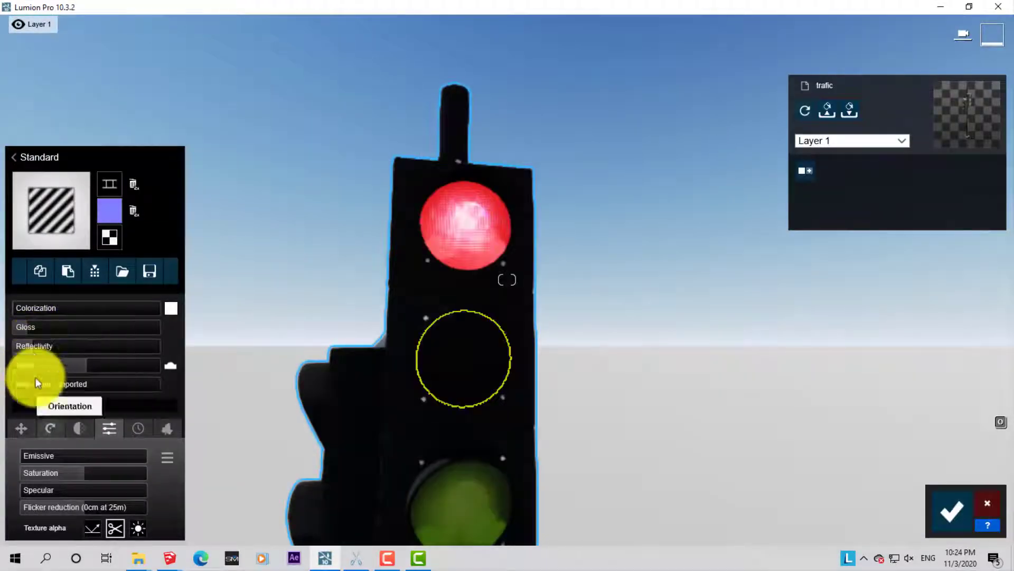
{"action": "mouse_move", "coordinate": [90, 457]}
{"action": "left_mouse_down", "text": "shift"}
{"action": "mouse_move", "coordinate": [76, 472]}
{"action": "mouse_move", "coordinate": [90, 472]}
{"action": "mouse_move", "coordinate": [43, 453]}
{"action": "mouse_move", "coordinate": [68, 472]}
{"action": "mouse_move", "coordinate": [46, 461]}
{"action": "mouse_move", "coordinate": [77, 458]}
{"action": "mouse_move", "coordinate": [53, 458]}
{"action": "mouse_move", "coordinate": [72, 458]}
{"action": "mouse_move", "coordinate": [56, 471]}
{"action": "mouse_move", "coordinate": [103, 477]}
{"action": "mouse_move", "coordinate": [84, 476]}
{"action": "left_mouse_up", "text": "shift"}
Make the bottom lens a glowing Standard material with the green video, then accept all edits.
{"action": "left_click", "coordinate": [493, 441]}
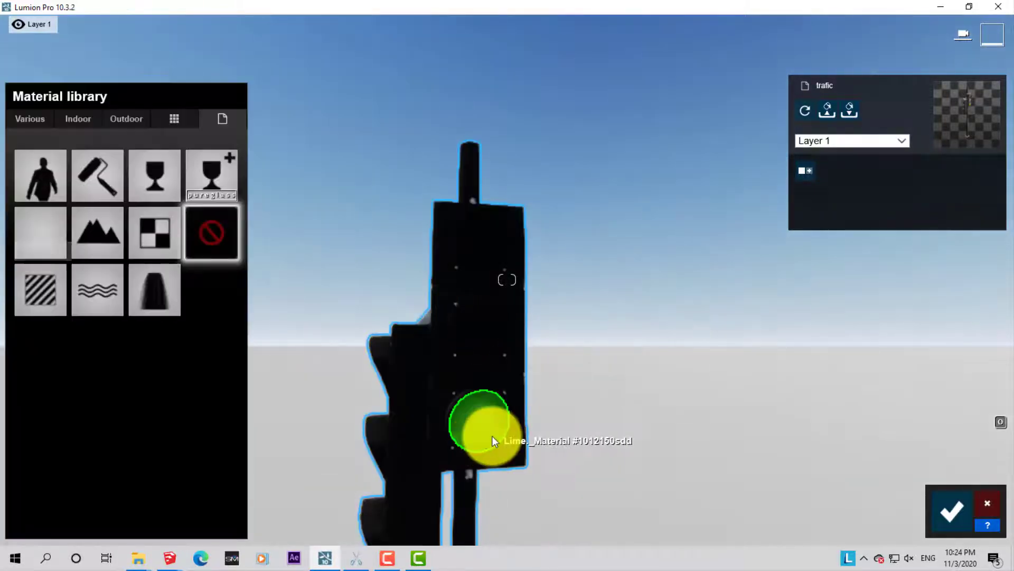
{"action": "left_click", "coordinate": [60, 291]}
{"action": "left_click", "coordinate": [114, 193]}
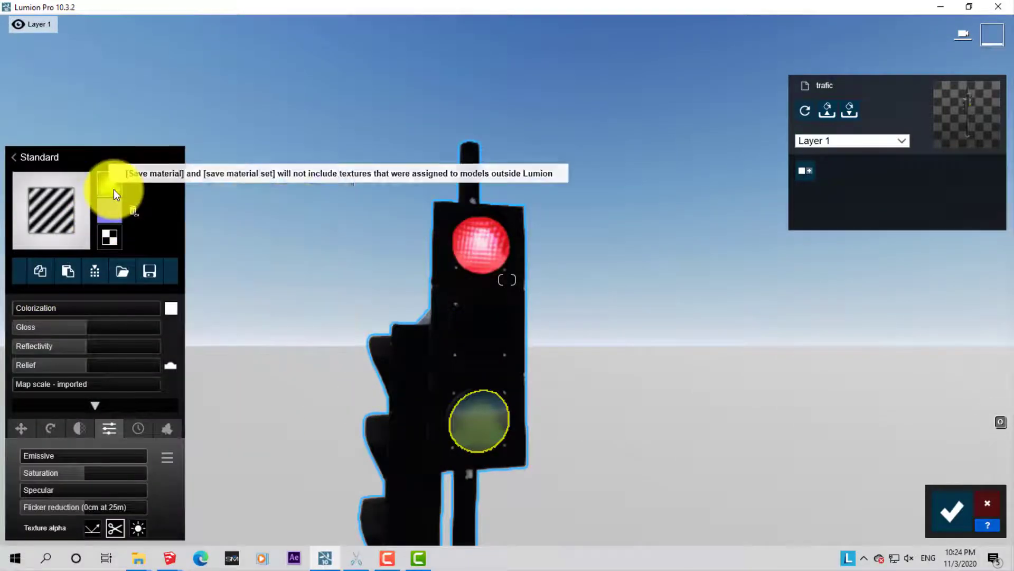
{"action": "left_click", "coordinate": [114, 193]}
{"action": "left_click", "coordinate": [474, 149]}
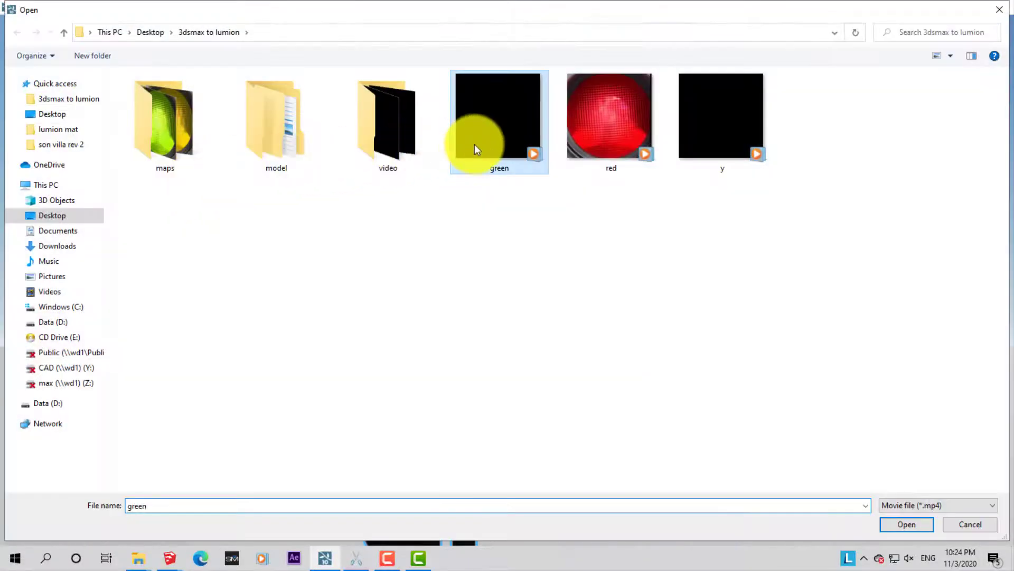
{"action": "double_click", "coordinate": [474, 145]}
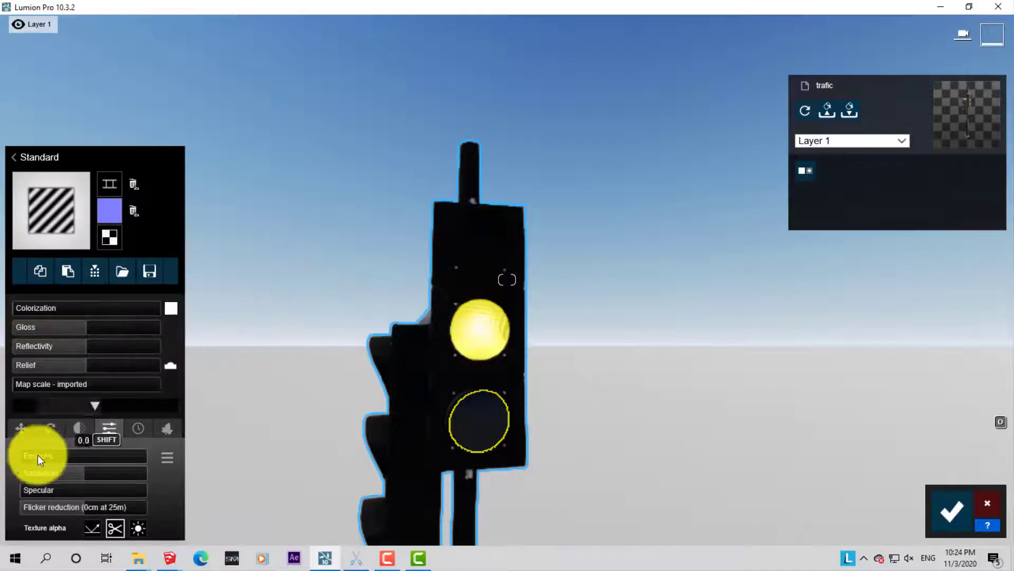
{"action": "left_click_drag", "start_coordinate": [37, 455], "coordinate": [61, 459]}
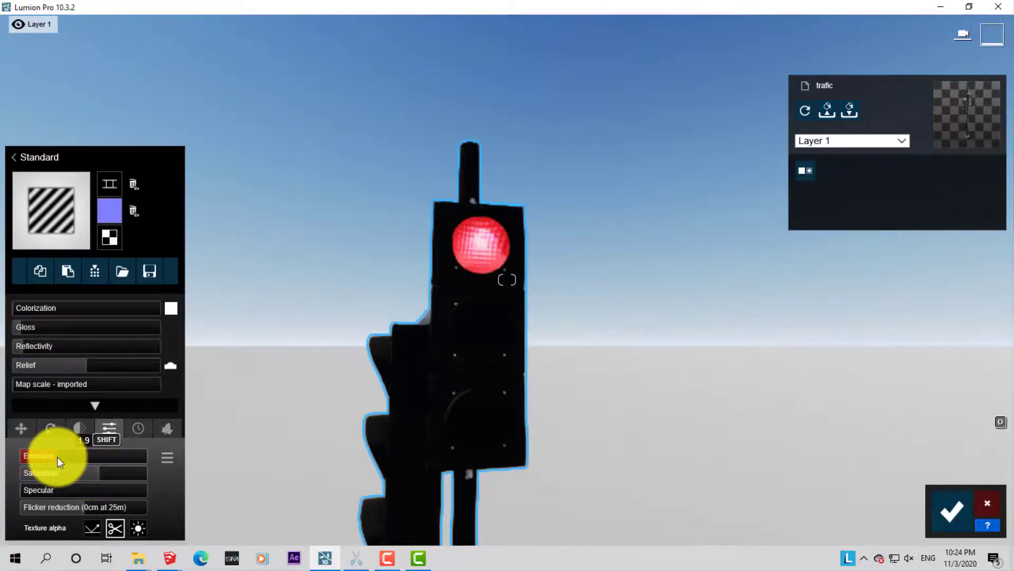
{"action": "left_click", "coordinate": [952, 509]}
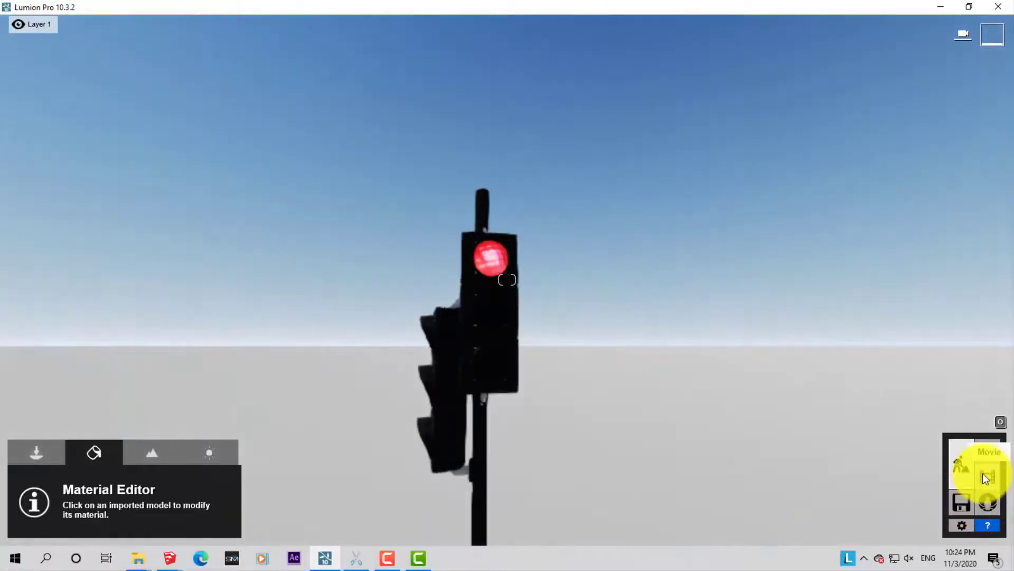
Update both camera keyframes of the clip to frame the traffic light closer.
{"action": "left_click", "coordinate": [983, 474]}
{"action": "mouse_move", "coordinate": [102, 404]}
{"action": "left_mouse_down"}
{"action": "mouse_move", "coordinate": [480, 410]}
{"action": "mouse_move", "coordinate": [712, 396]}
{"action": "mouse_move", "coordinate": [66, 402]}
{"action": "left_mouse_up"}
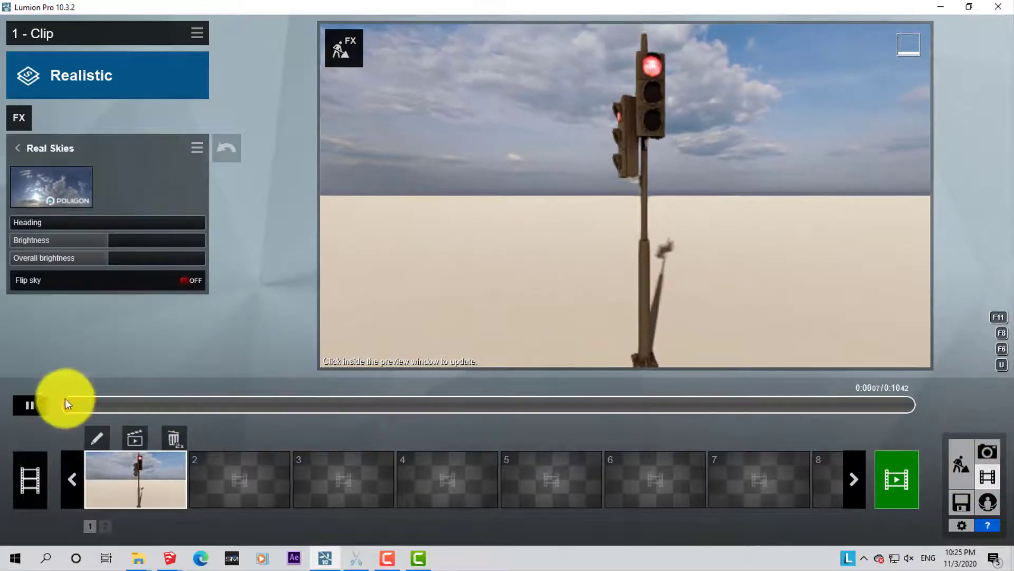
{"action": "left_click", "coordinate": [97, 438]}
{"action": "left_click", "coordinate": [420, 479]}
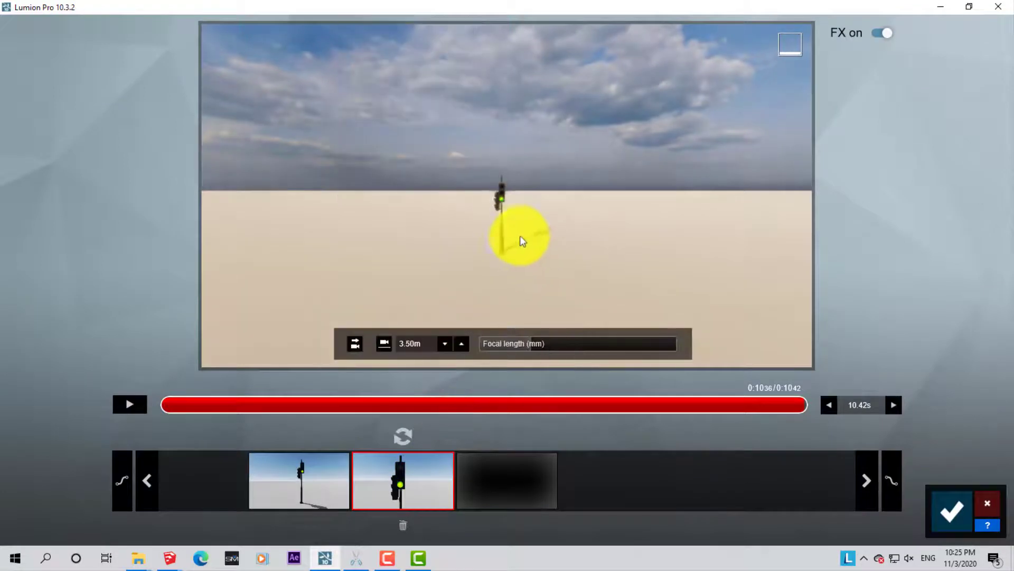
{"action": "scroll", "coordinate": [520, 236], "scroll_direction": "up", "scroll_amount": 5}
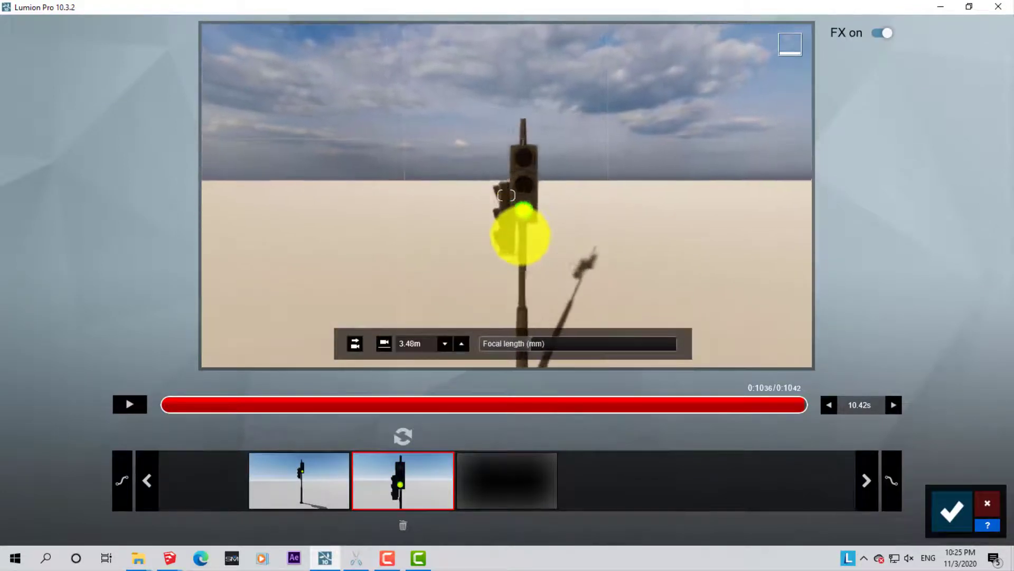
{"action": "left_click", "coordinate": [404, 436]}
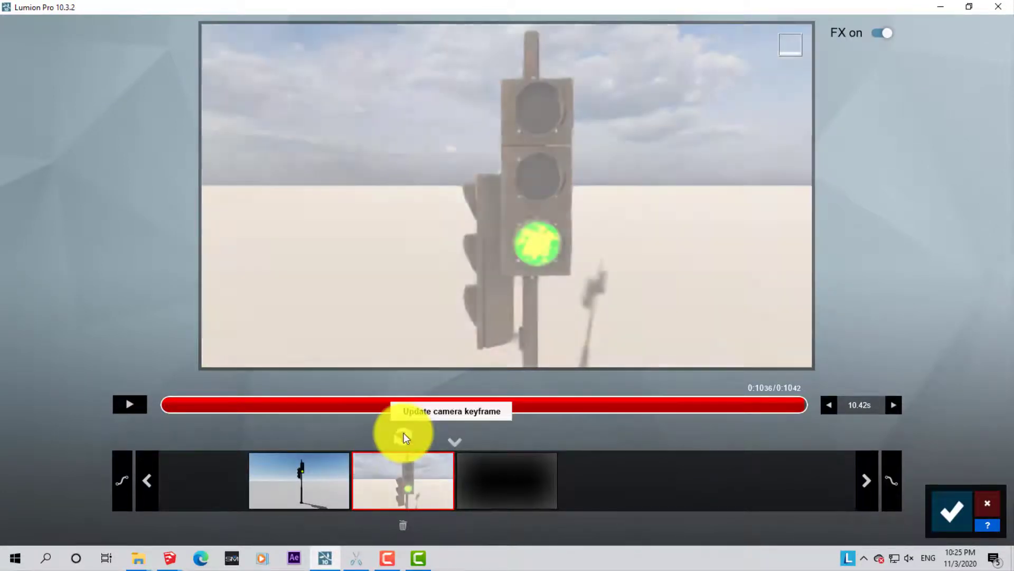
{"action": "left_click", "coordinate": [284, 484]}
{"action": "mouse_move", "coordinate": [462, 342]}
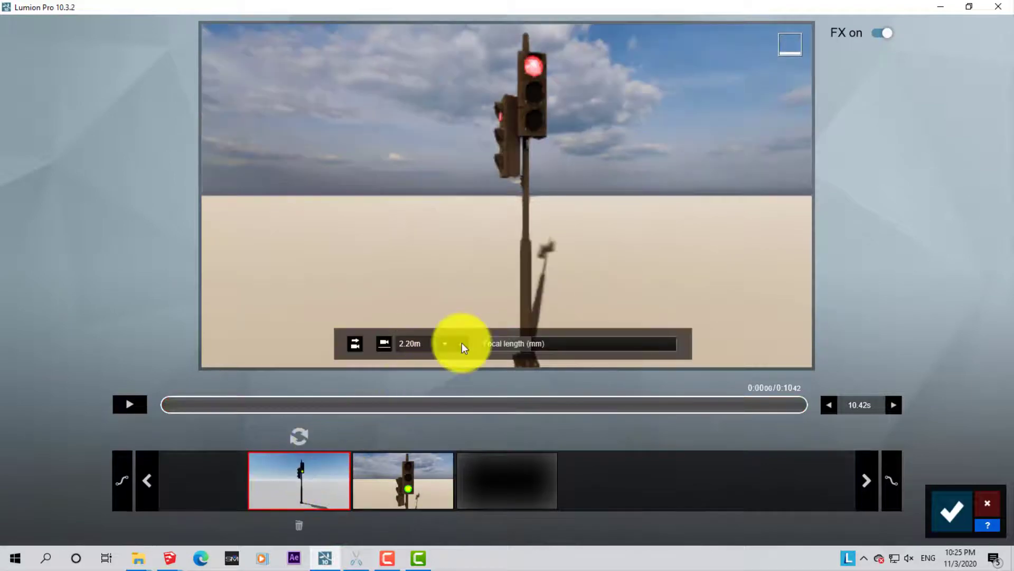
{"action": "key", "text": "w"}
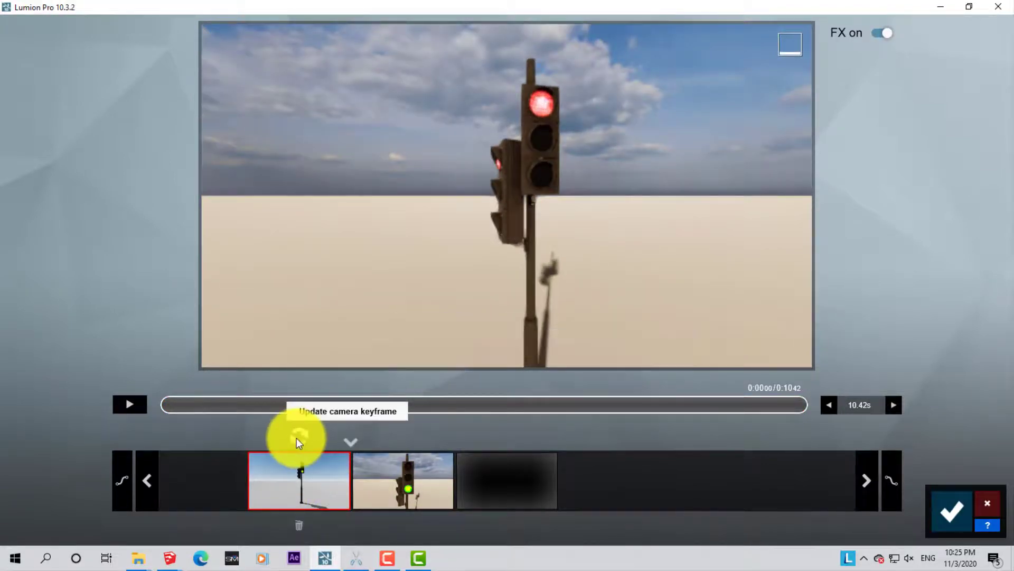
{"action": "left_click", "coordinate": [297, 437]}
Add the Artistic 1 Outlines effect to the clip with transparency dragged to full.
{"action": "left_click", "coordinate": [946, 513]}
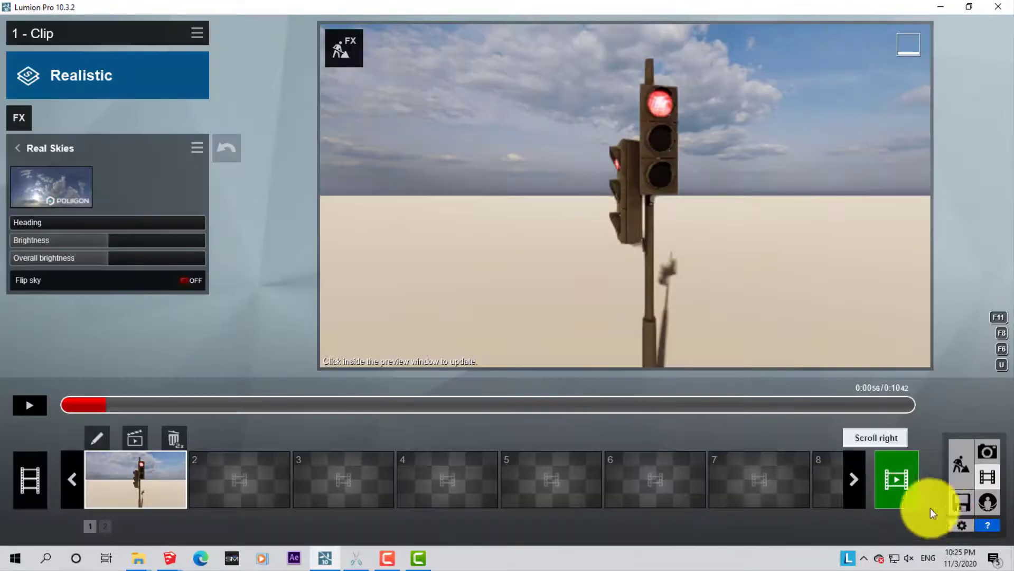
{"action": "left_click", "coordinate": [20, 147]}
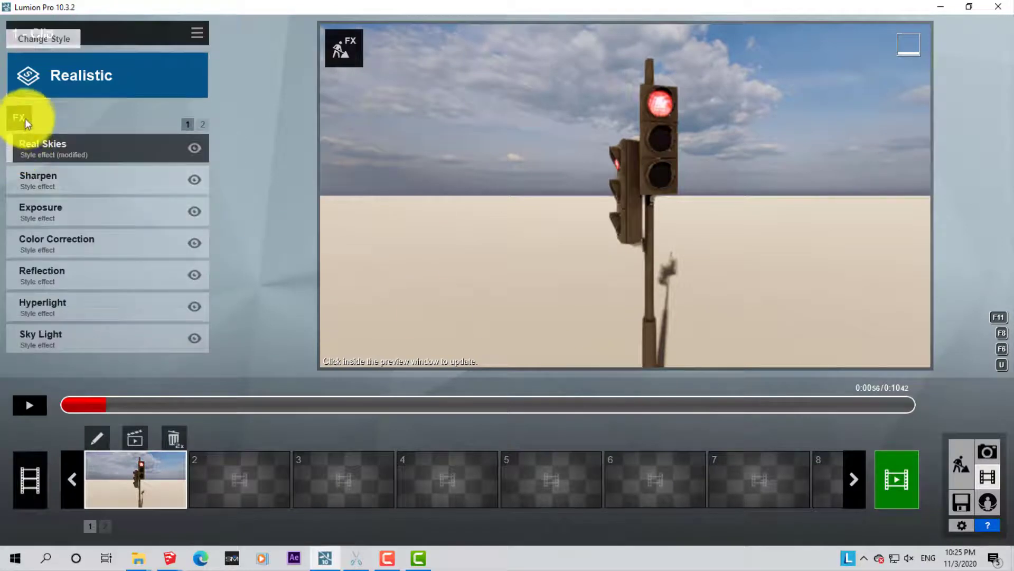
{"action": "left_click", "coordinate": [25, 118]}
{"action": "left_click", "coordinate": [271, 225]}
{"action": "left_click", "coordinate": [268, 246]}
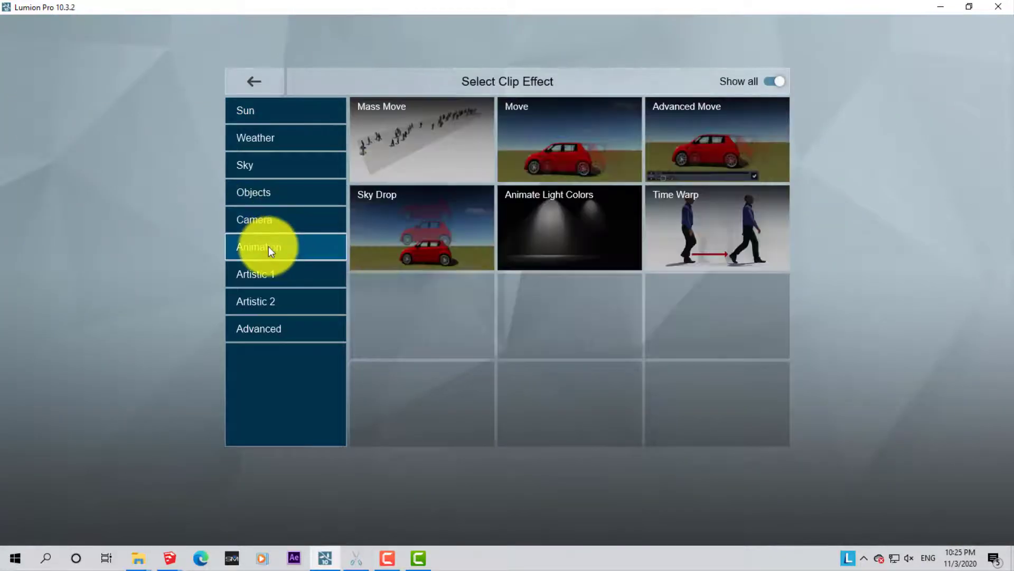
{"action": "left_click", "coordinate": [269, 272]}
{"action": "left_click", "coordinate": [272, 323]}
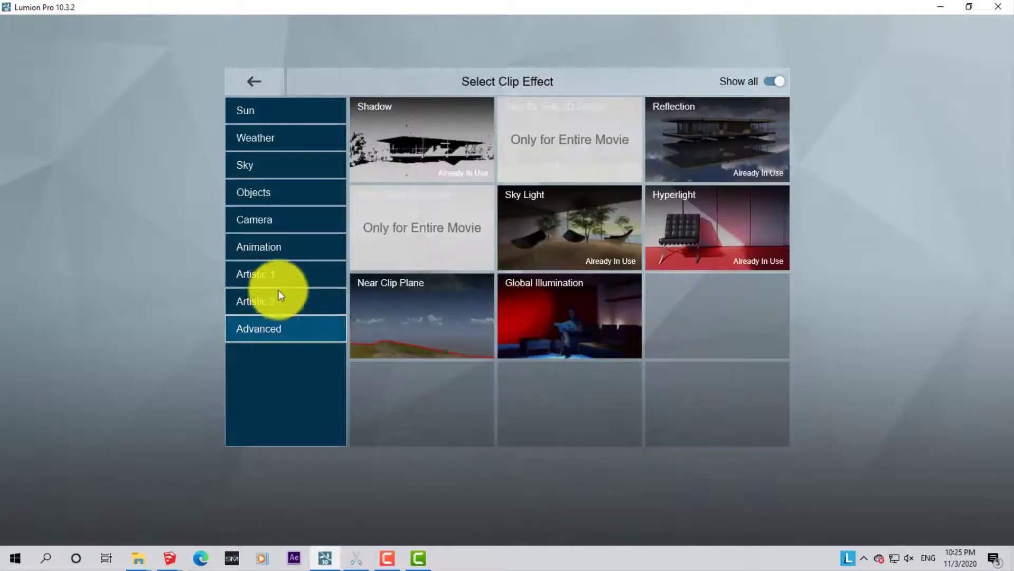
{"action": "left_click", "coordinate": [279, 284]}
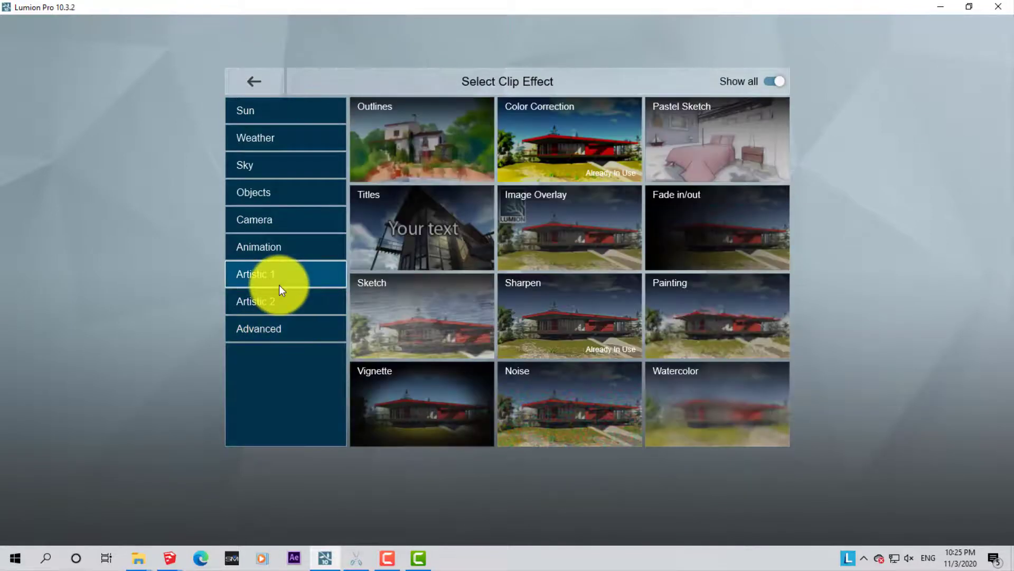
{"action": "left_click", "coordinate": [378, 151]}
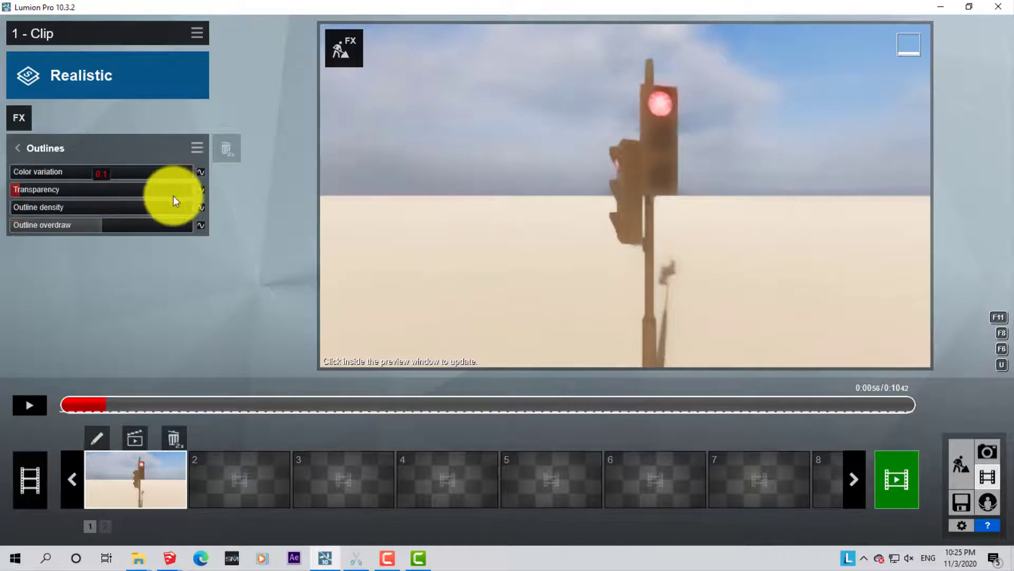
{"action": "left_click_drag", "start_coordinate": [170, 195], "coordinate": [214, 192]}
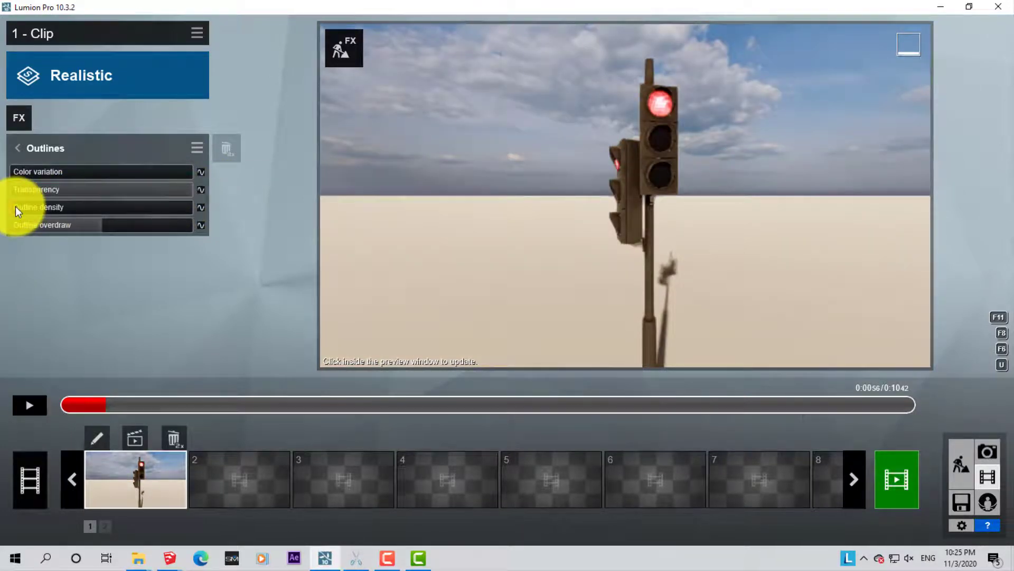
{"action": "left_click", "coordinate": [24, 110]}
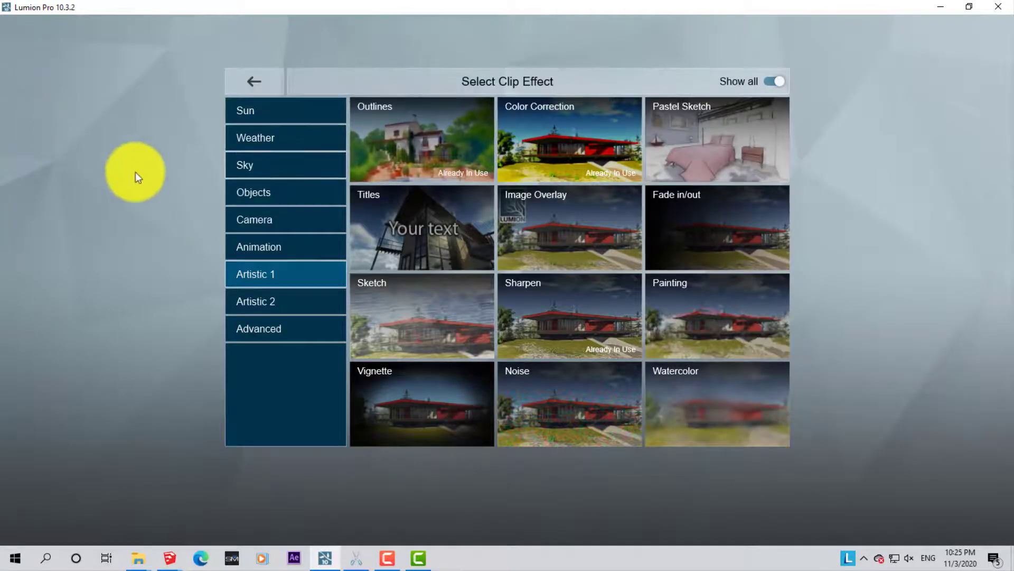
Add a Depth of Field effect focused on the traffic light with auto focus on, then preview the clip.
{"action": "left_click", "coordinate": [263, 247]}
{"action": "left_click", "coordinate": [265, 224]}
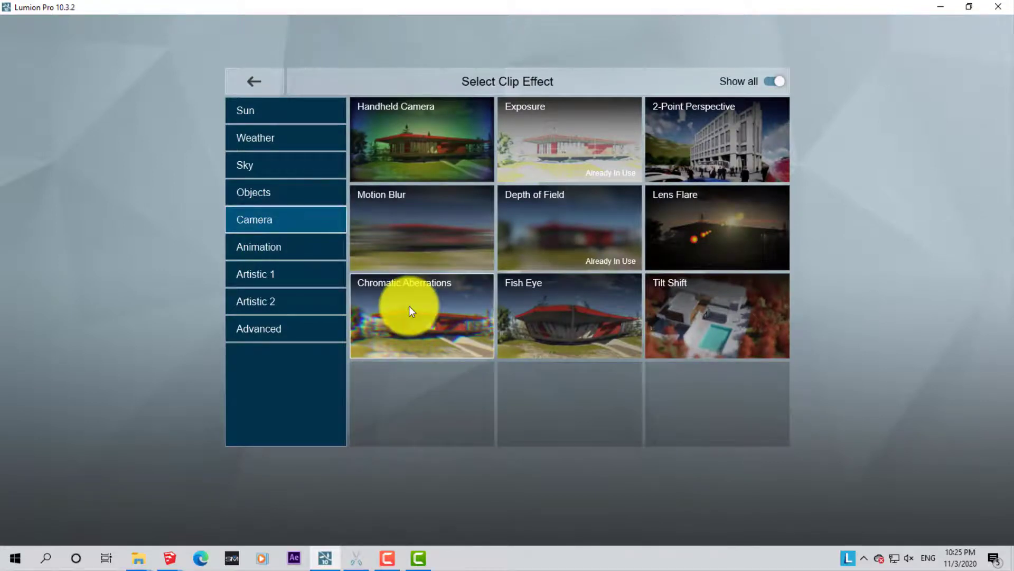
{"action": "left_click", "coordinate": [544, 237]}
{"action": "left_click", "coordinate": [44, 284]}
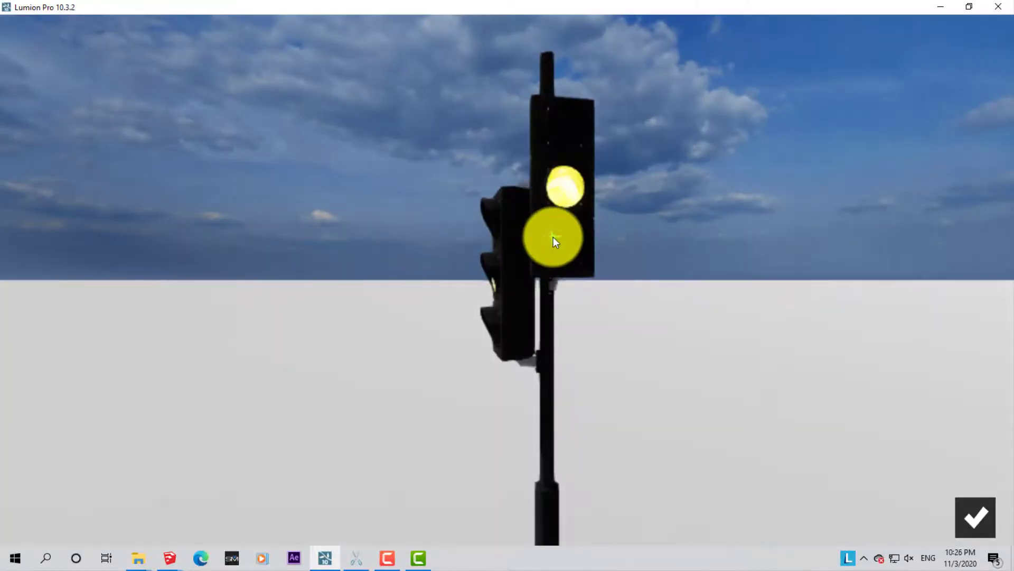
{"action": "left_click", "coordinate": [970, 515]}
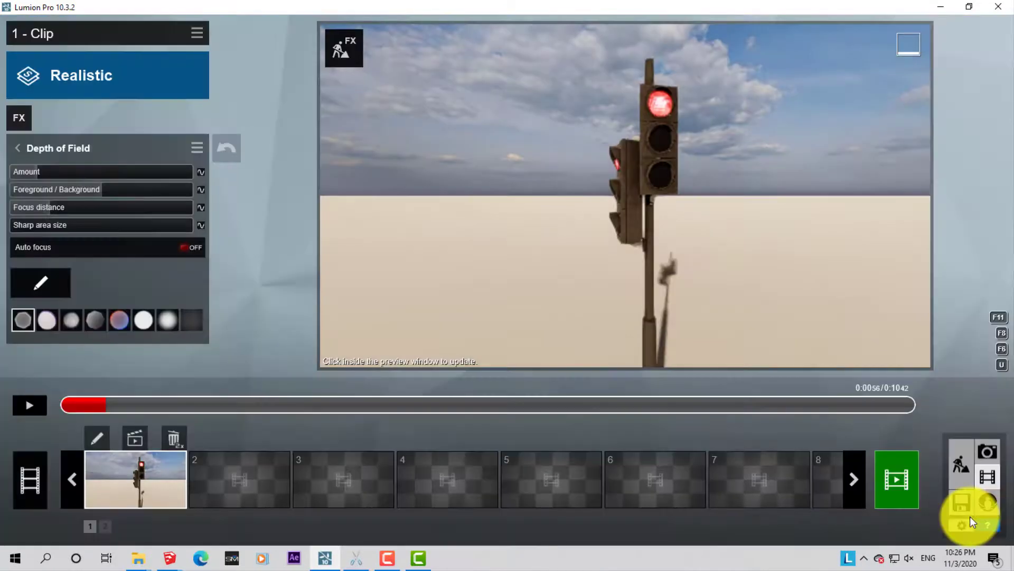
{"action": "left_click", "coordinate": [186, 249]}
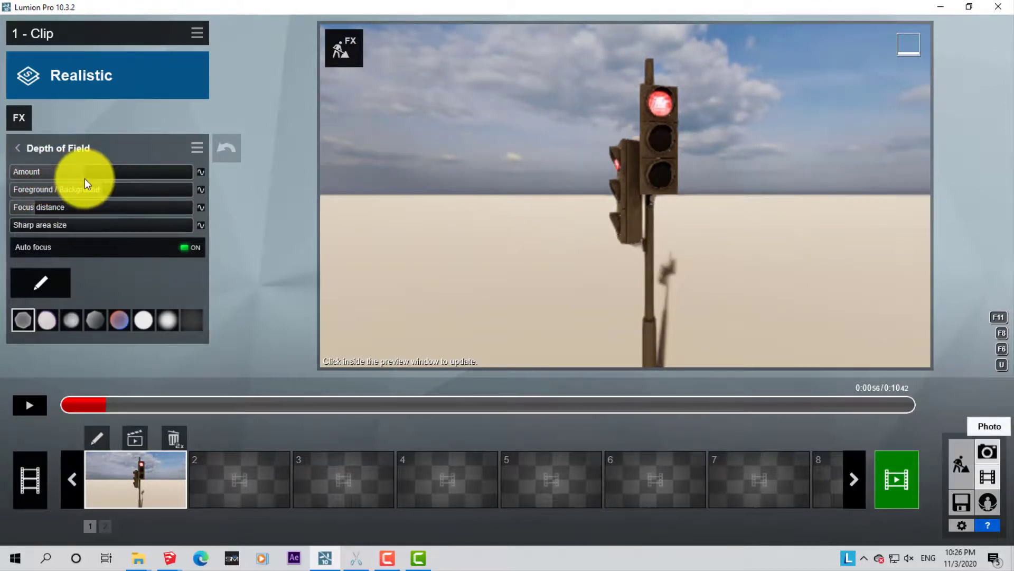
{"action": "left_click", "coordinate": [27, 403]}
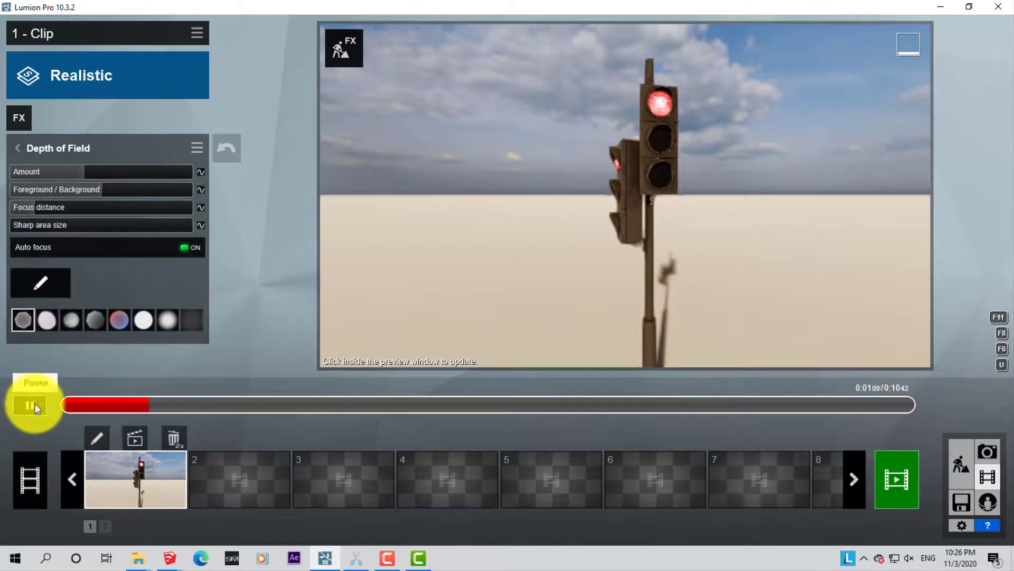
{"action": "mouse_move", "coordinate": [83, 405]}
{"action": "left_mouse_down"}
{"action": "mouse_move", "coordinate": [890, 425]}
{"action": "mouse_move", "coordinate": [135, 424]}
{"action": "mouse_move", "coordinate": [485, 436]}
{"action": "mouse_move", "coordinate": [886, 409]}
{"action": "left_mouse_up"}
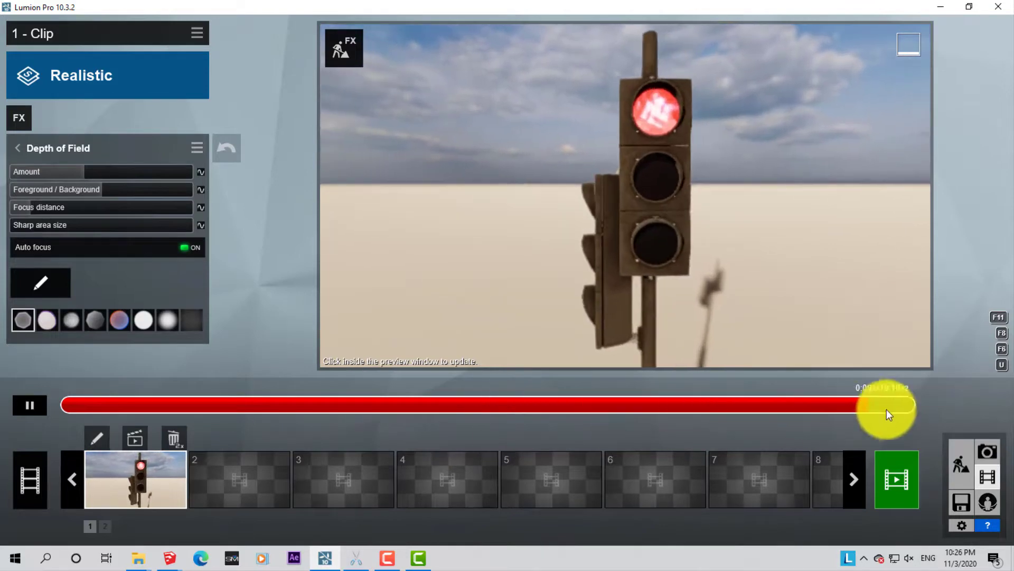
Render the clip at HD 1280x720 as an MP4 named 'render'.
{"action": "left_click", "coordinate": [899, 472]}
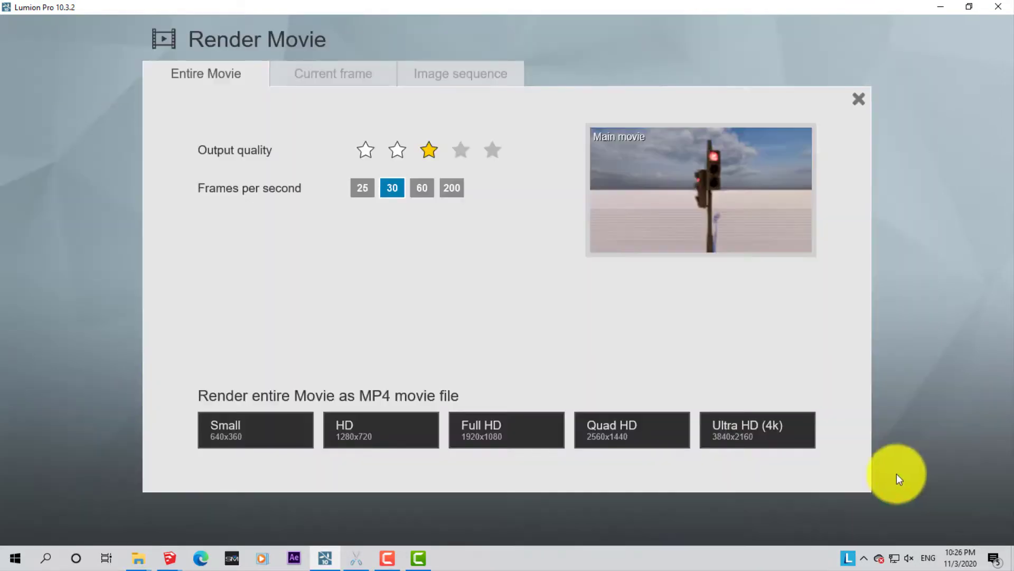
{"action": "left_click", "coordinate": [406, 417]}
{"action": "left_click", "coordinate": [365, 478]}
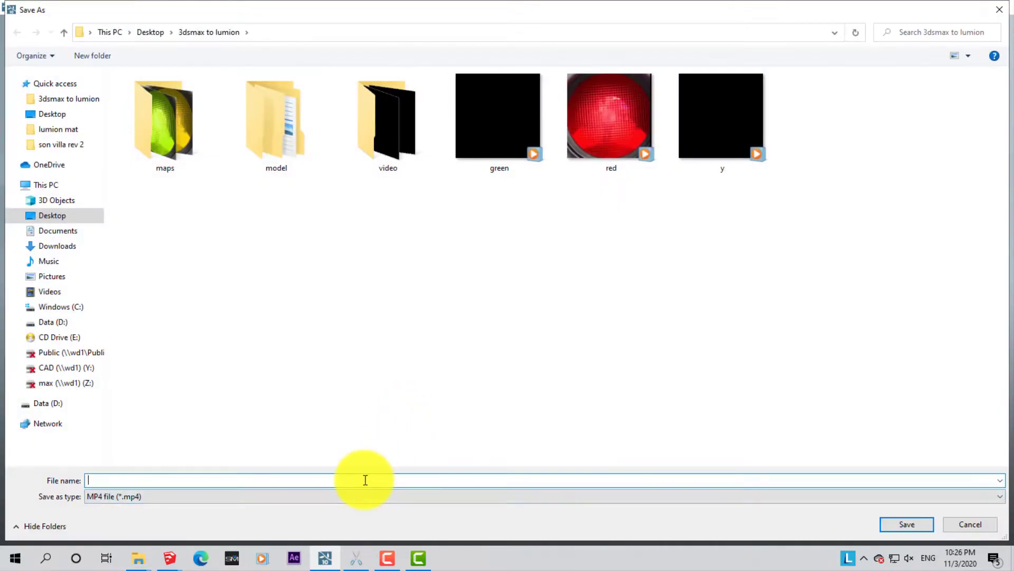
{"action": "type", "text": "render"}
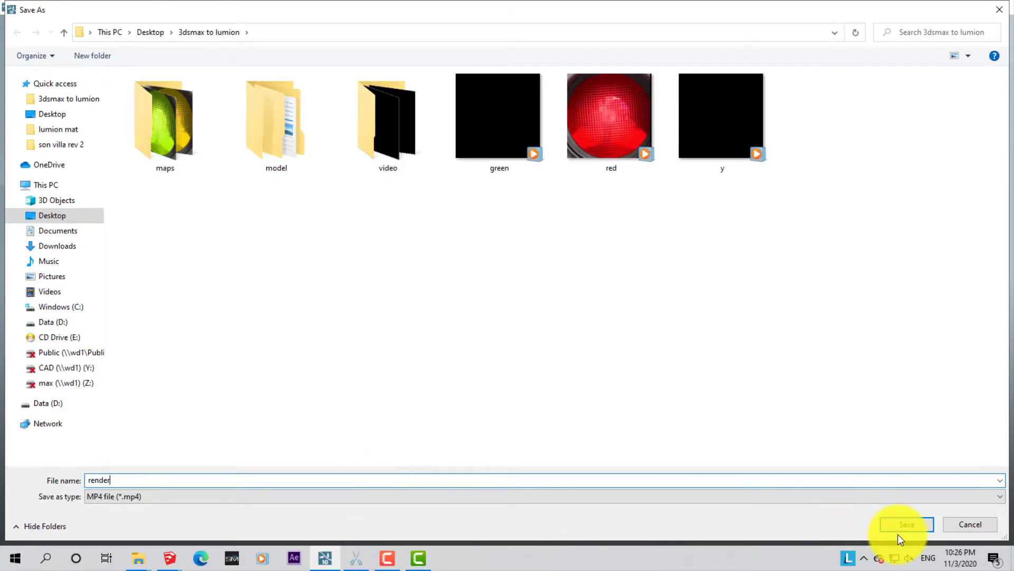
{"action": "left_click", "coordinate": [899, 525]}
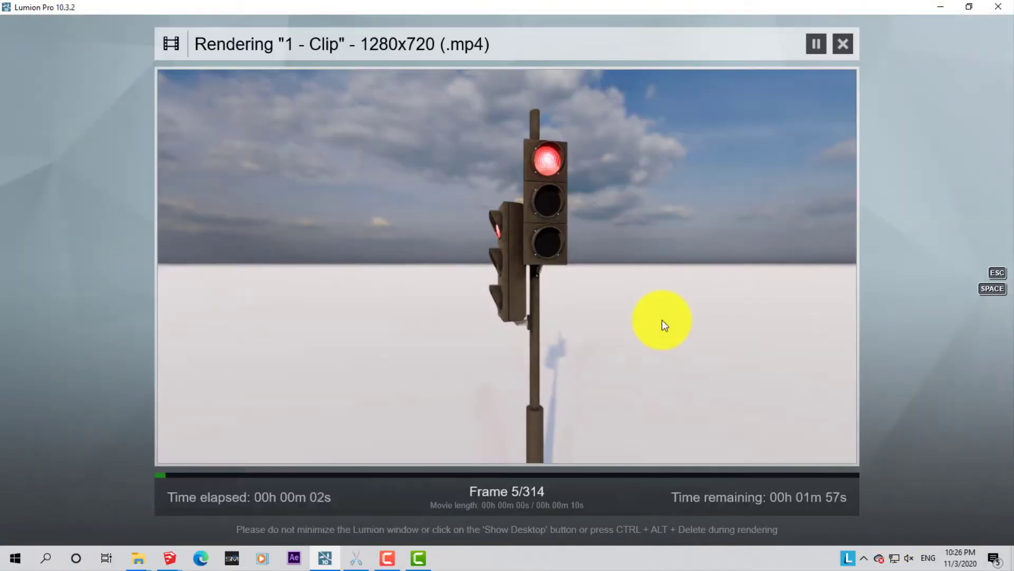